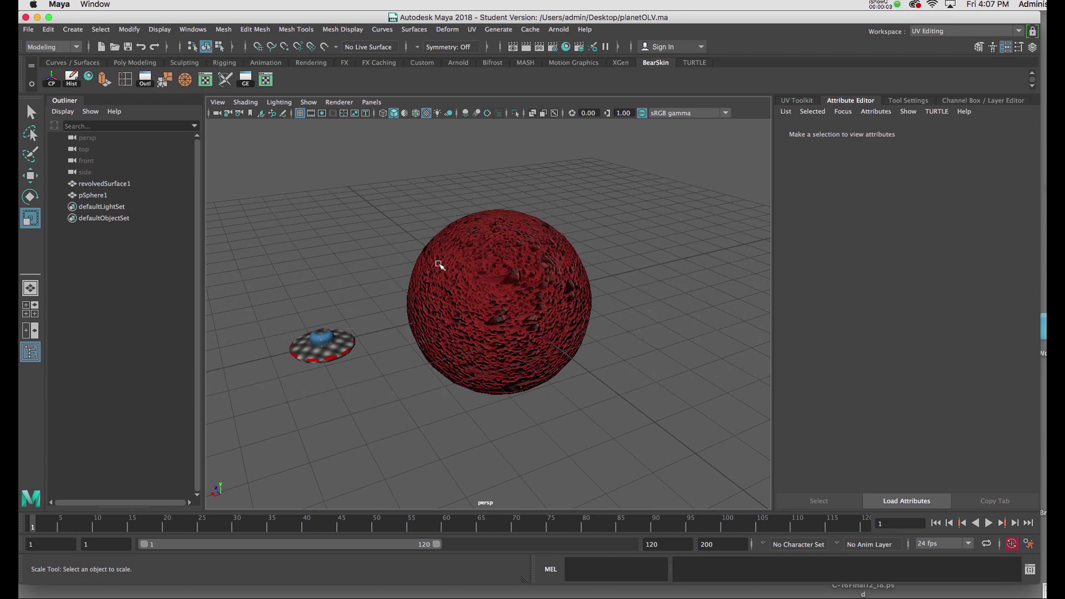
- Tumble and dolly the perspective camera out until the red planet and saucer are both framed
left_click_drag(476, 273, 465, 348, "alt")
right_click_drag(465, 348, 447, 302, "alt")
left_click_drag(447, 302, 471, 274, "alt")
left_click_drag(399, 288, 447, 304, "alt")
right_click_drag(448, 305, 427, 298, "alt")
mouse_move(427, 297)
left_mouse_down("alt")
mouse_move(431, 311)
mouse_move(432, 295)
left_mouse_up("alt")
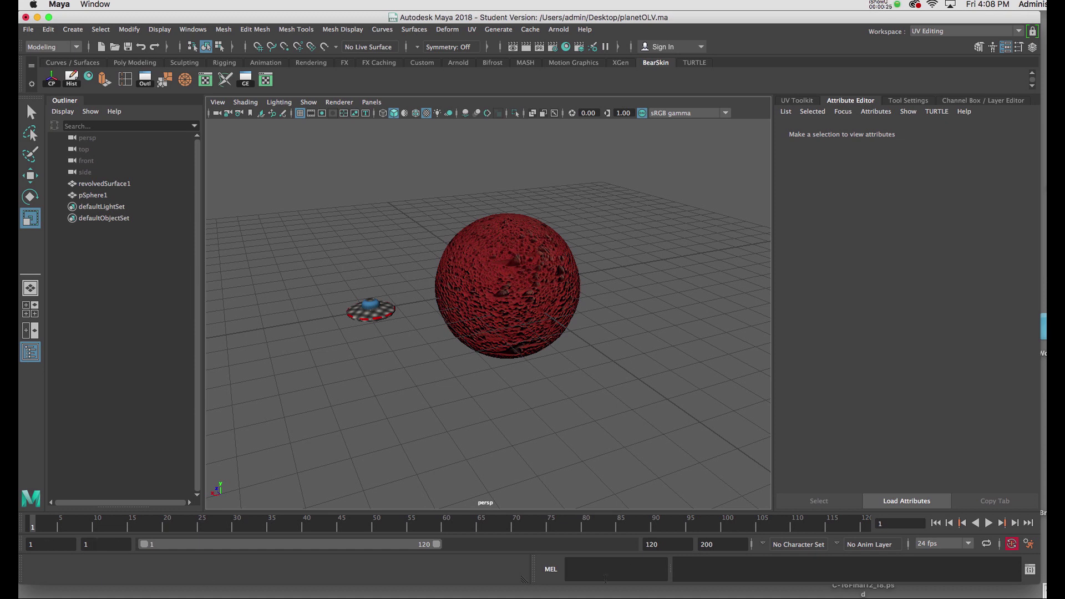
- Set the playback end frame to 300
left_click(672, 544)
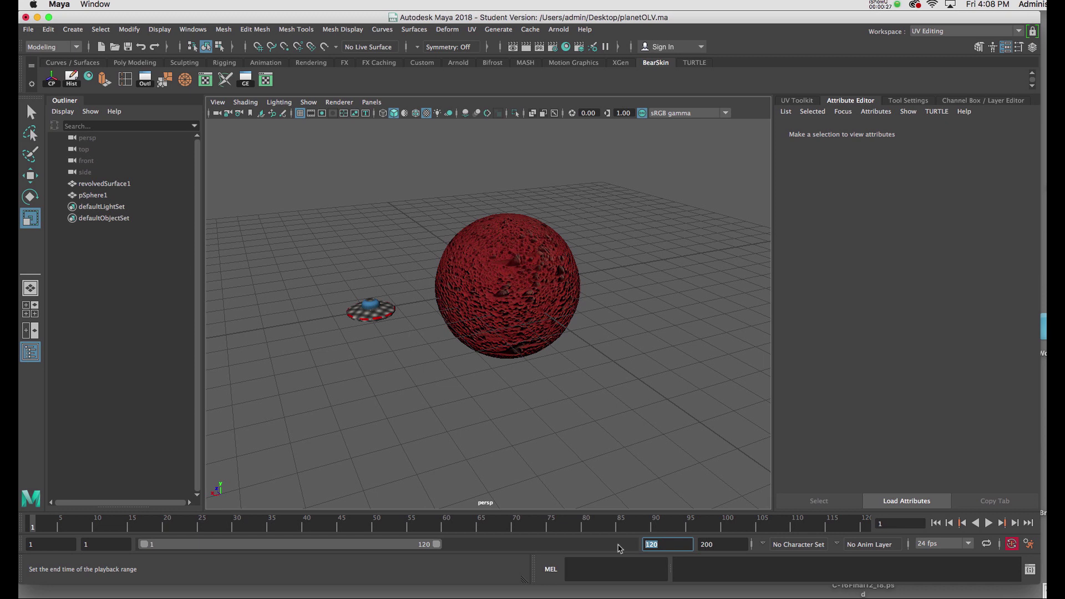
type("3")
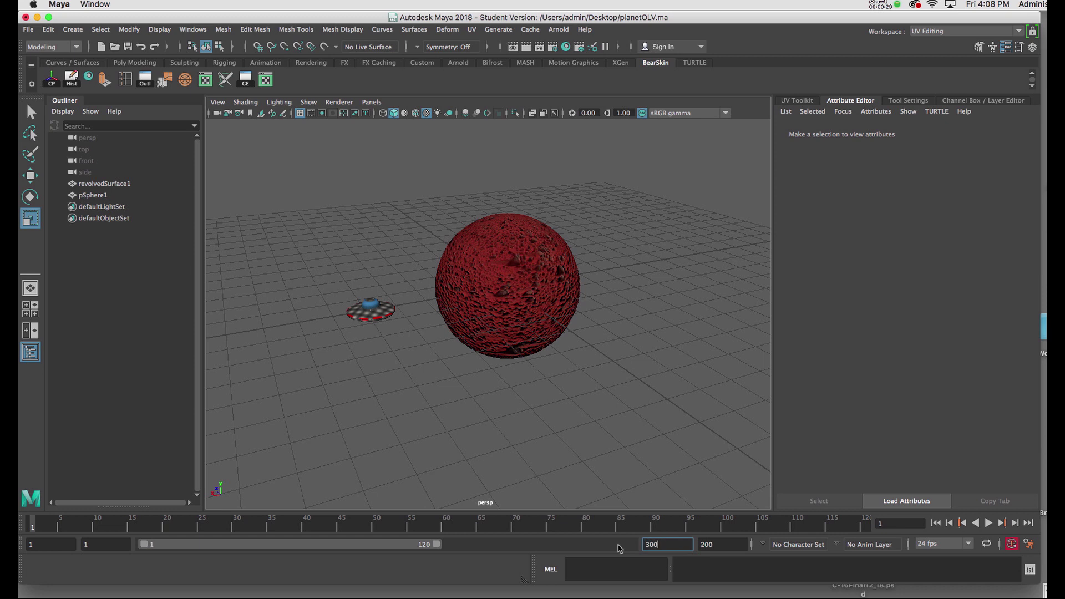
type("00")
key("Return")
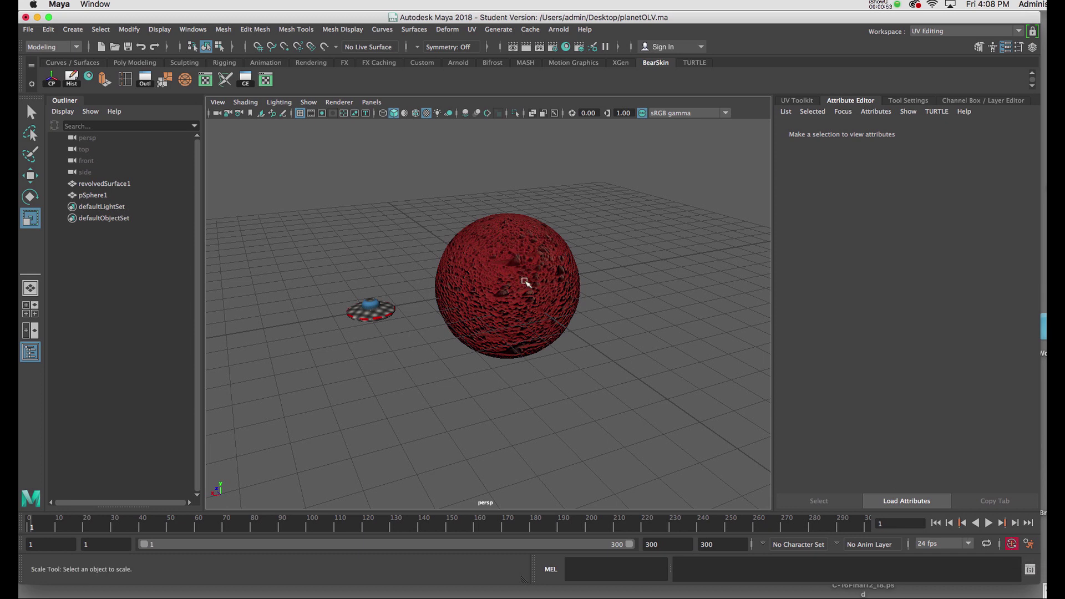
- Select the planet sphere and key its Rotate Y at 0 on frame 1
left_click(526, 286)
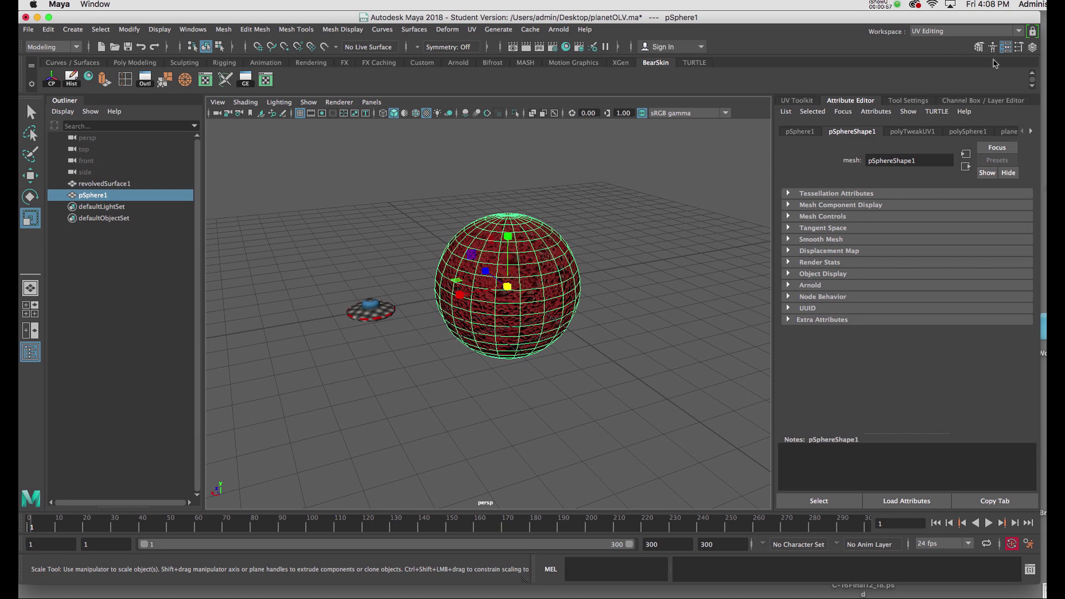
key("ctrl+a")
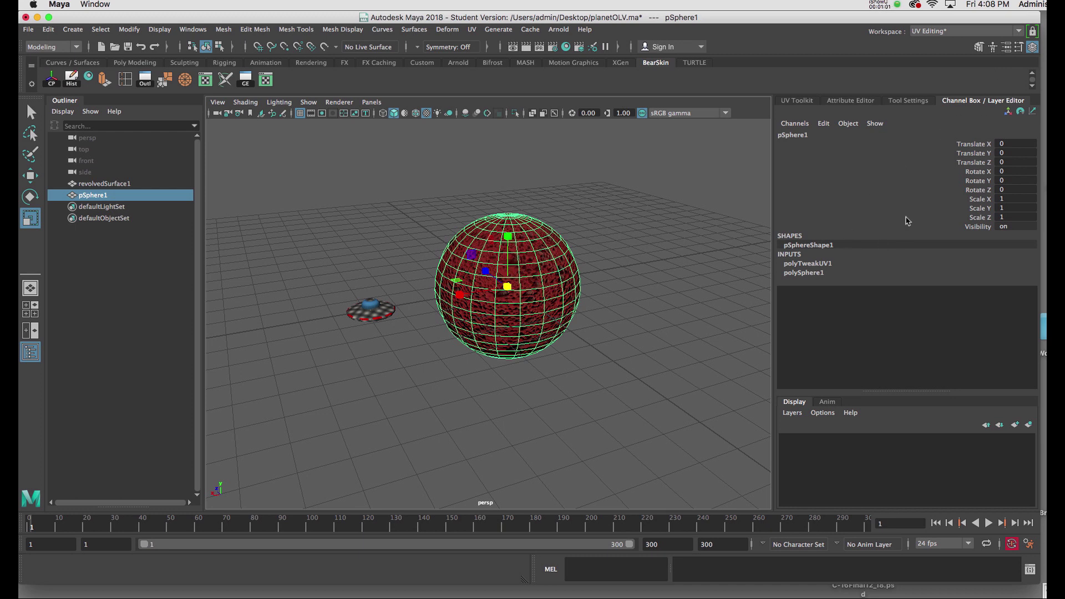
key("w")
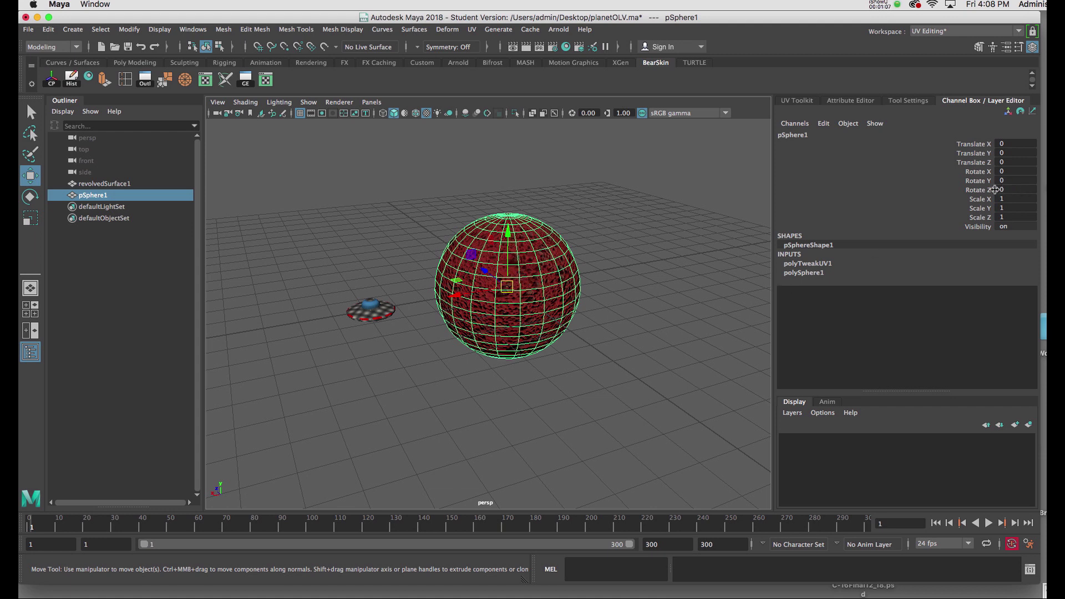
key("e")
left_click(978, 182)
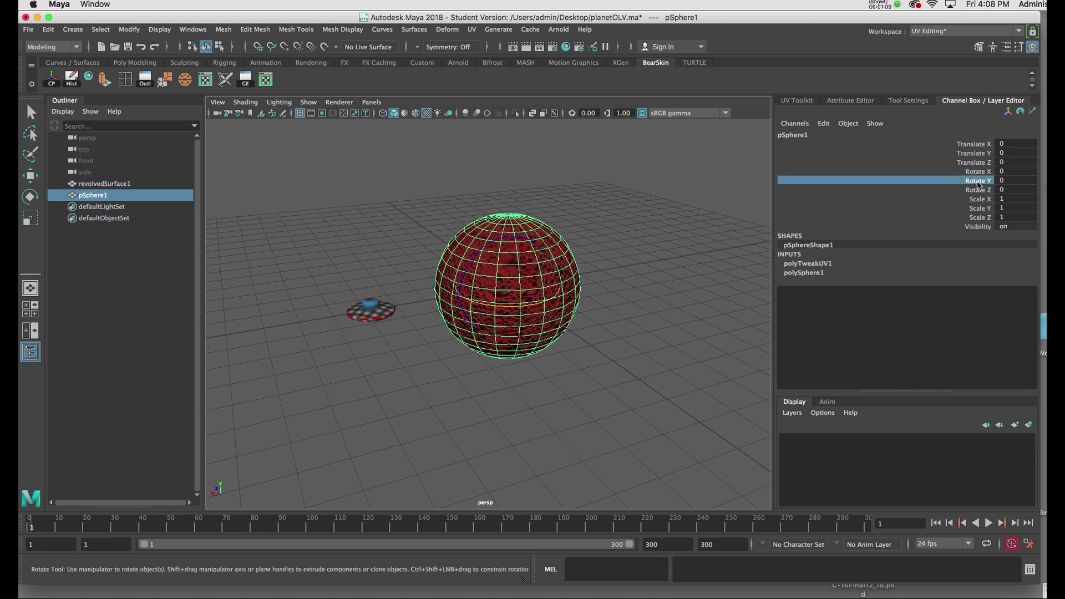
right_click(978, 185)
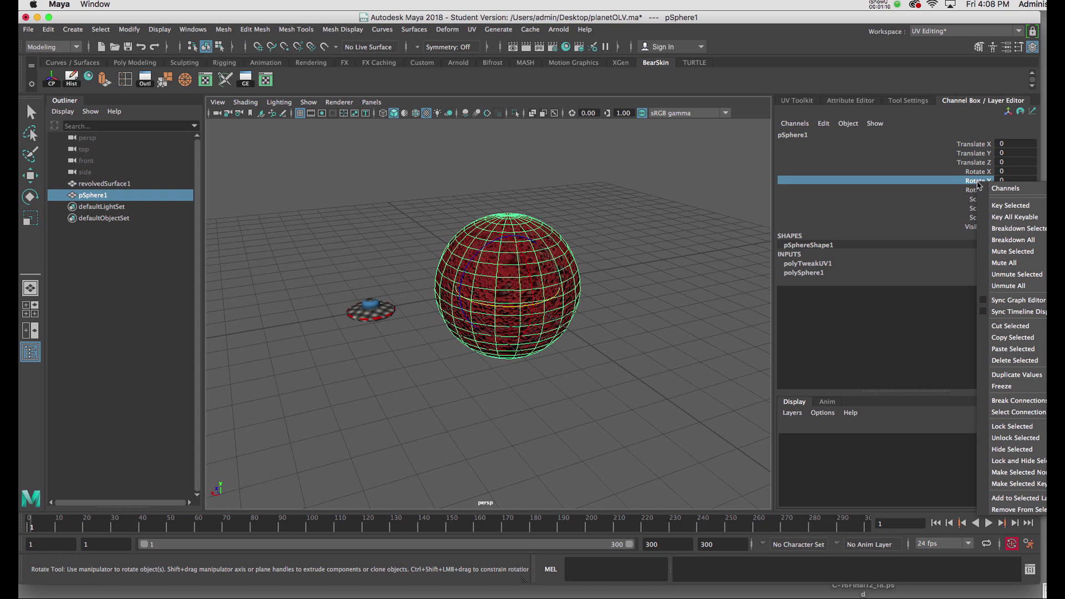
left_click(996, 206)
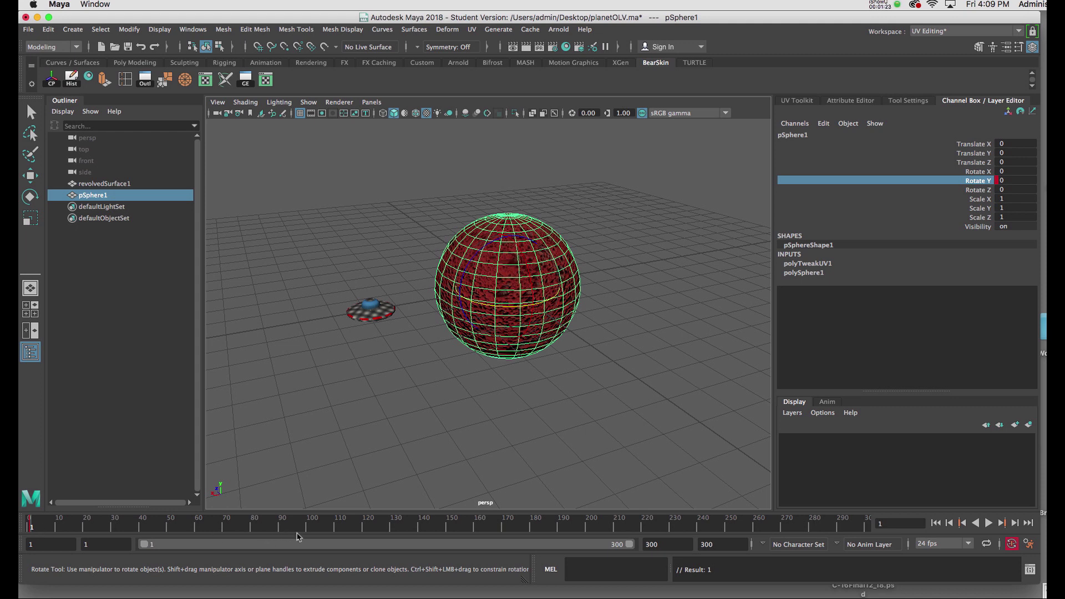
- At frame 100, set the planet's Rotate Y to 360
left_click(308, 527)
double_click(1017, 182)
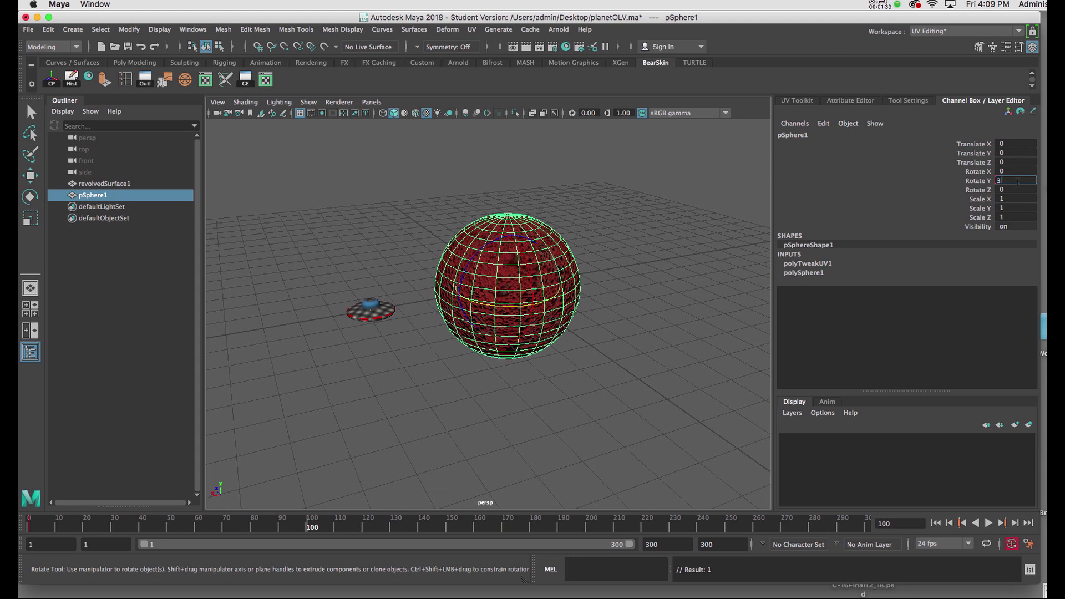
key("Return")
- Save the scene past the Student Version notice and play the spin, stopping at frame 205
key("q")
key("super+s")
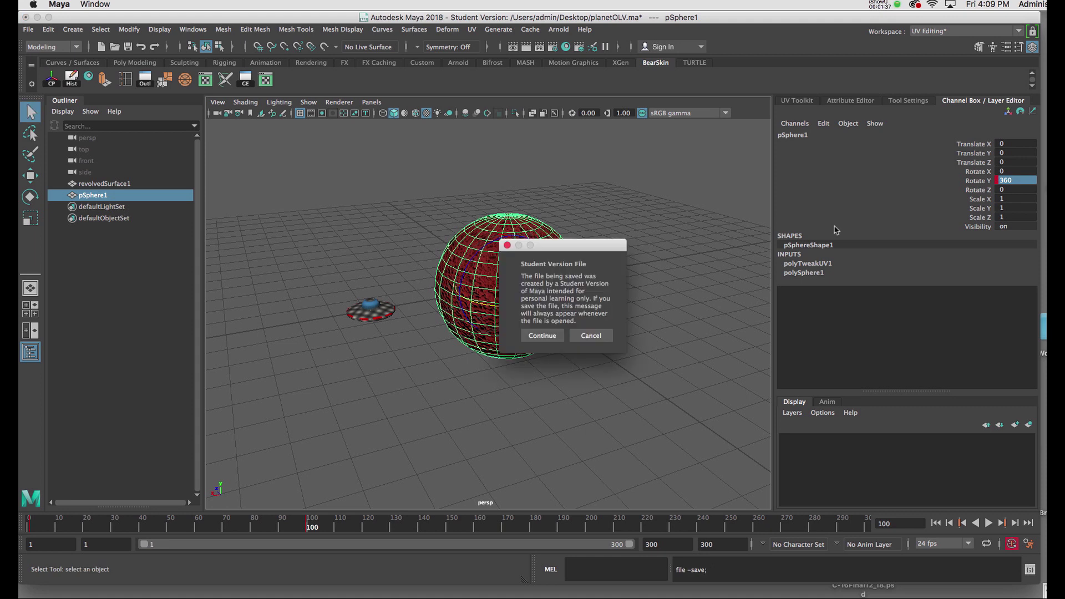
left_click(556, 337)
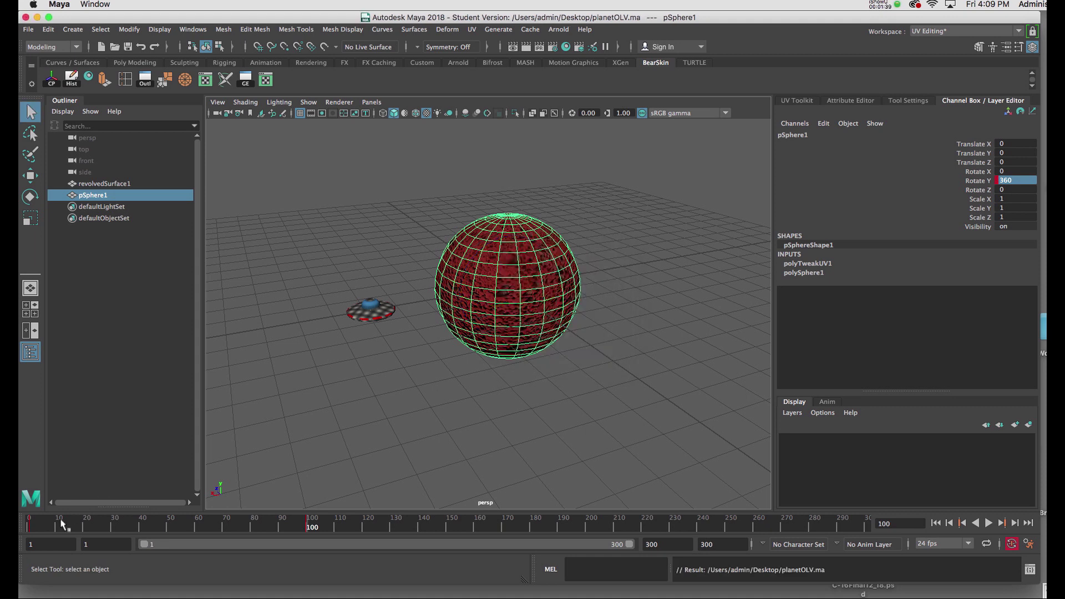
left_click(989, 525)
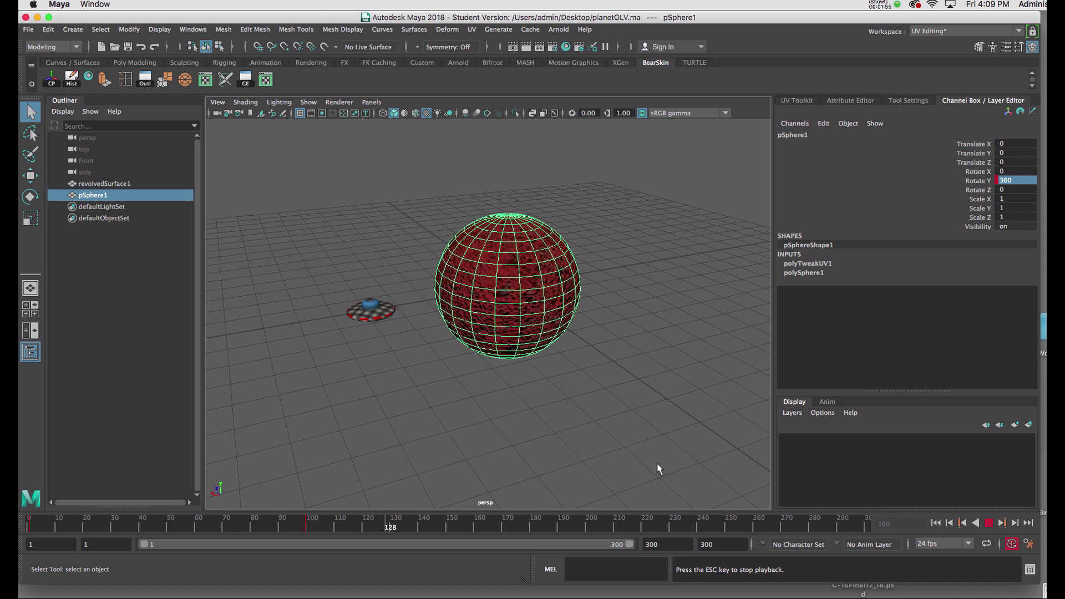
left_click(987, 524)
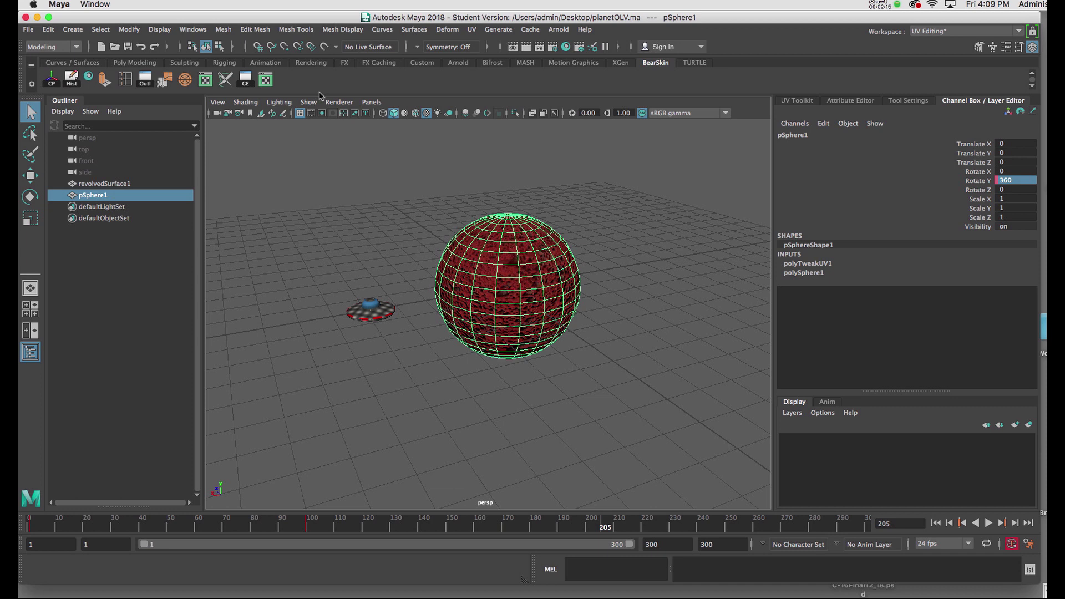
- Open the Graph Editor, move it aside, and marquee-select both Rotate Y keys
left_click(192, 30)
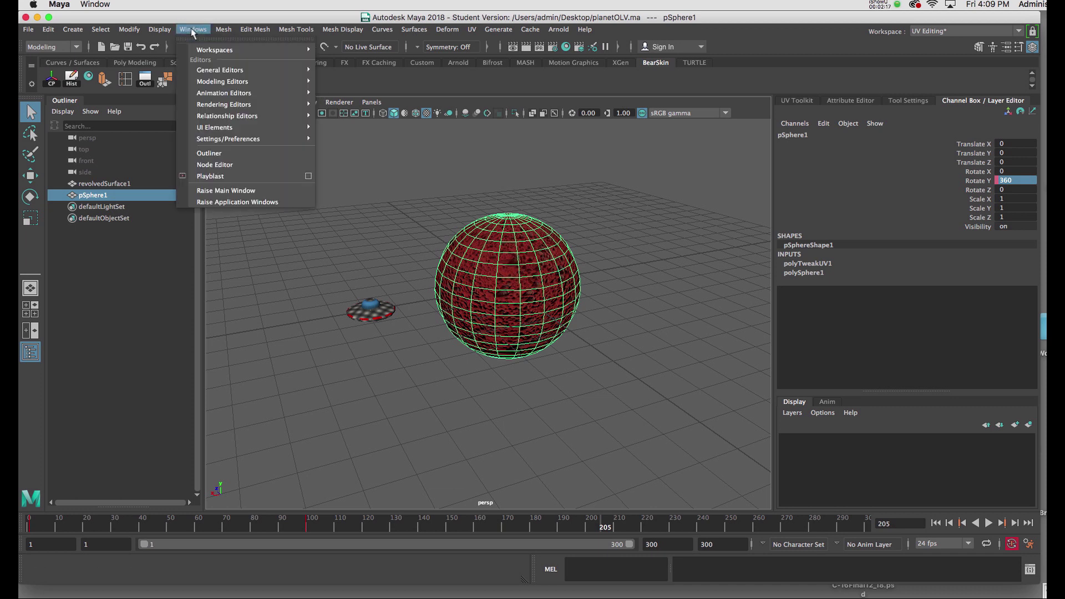
mouse_move(235, 95)
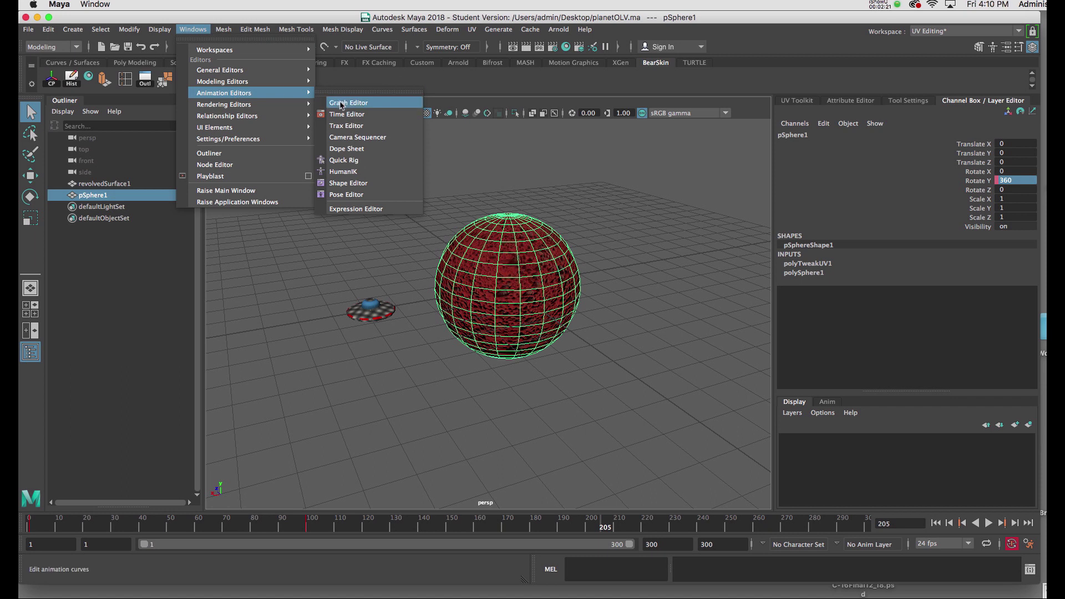
left_click(342, 81)
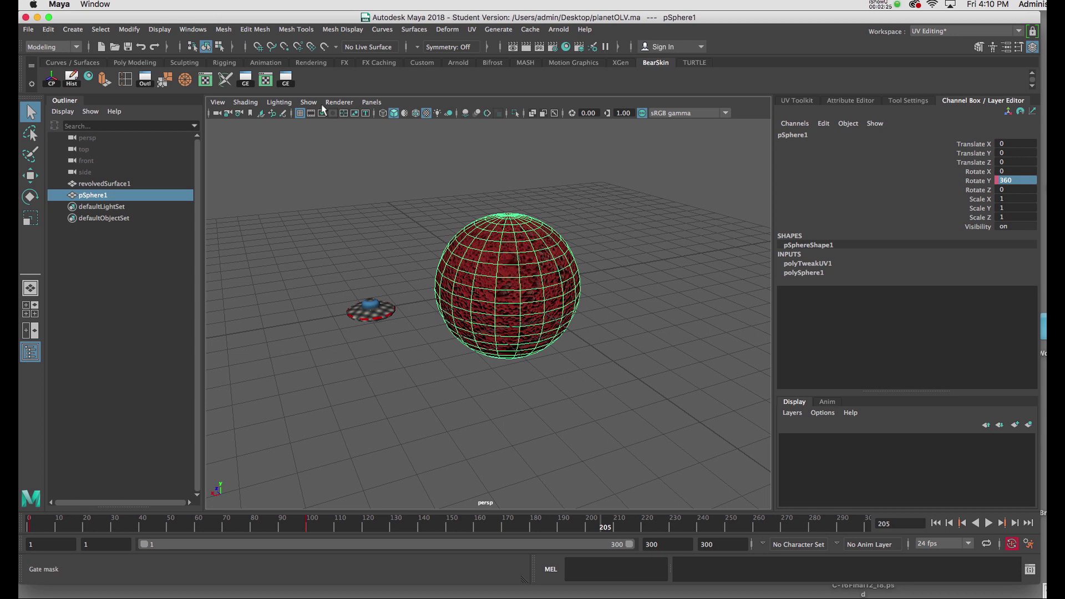
left_click(286, 81)
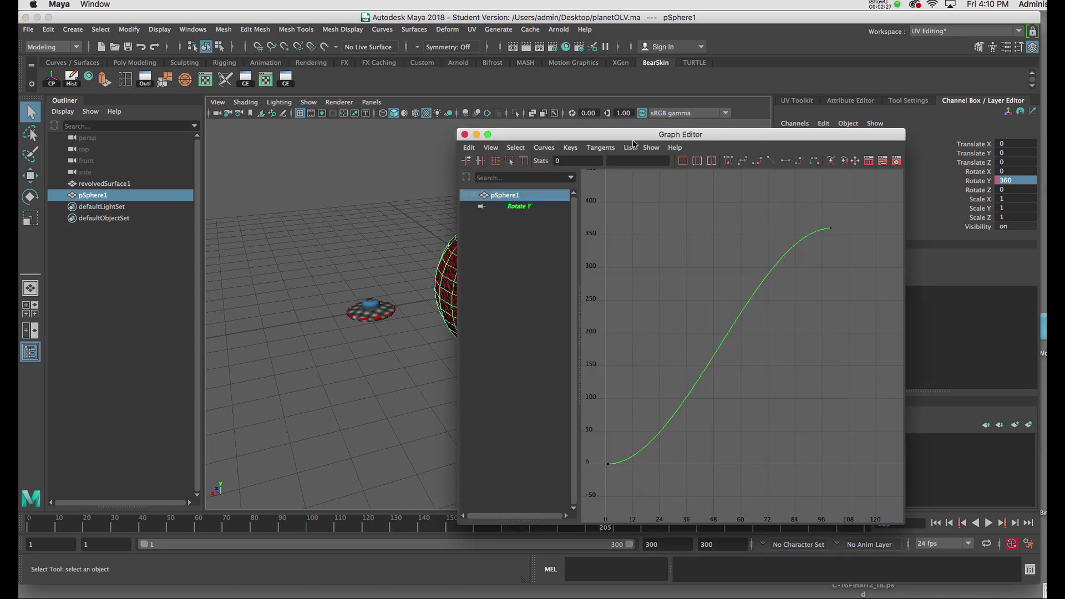
left_click_drag(634, 140, 457, 114)
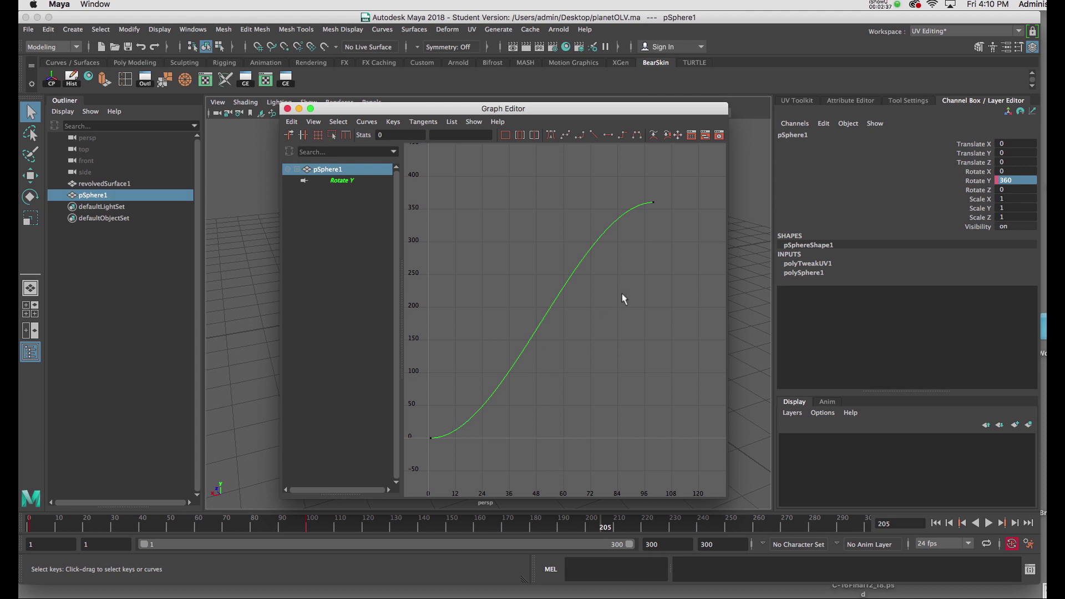
left_click_drag(667, 181, 413, 470)
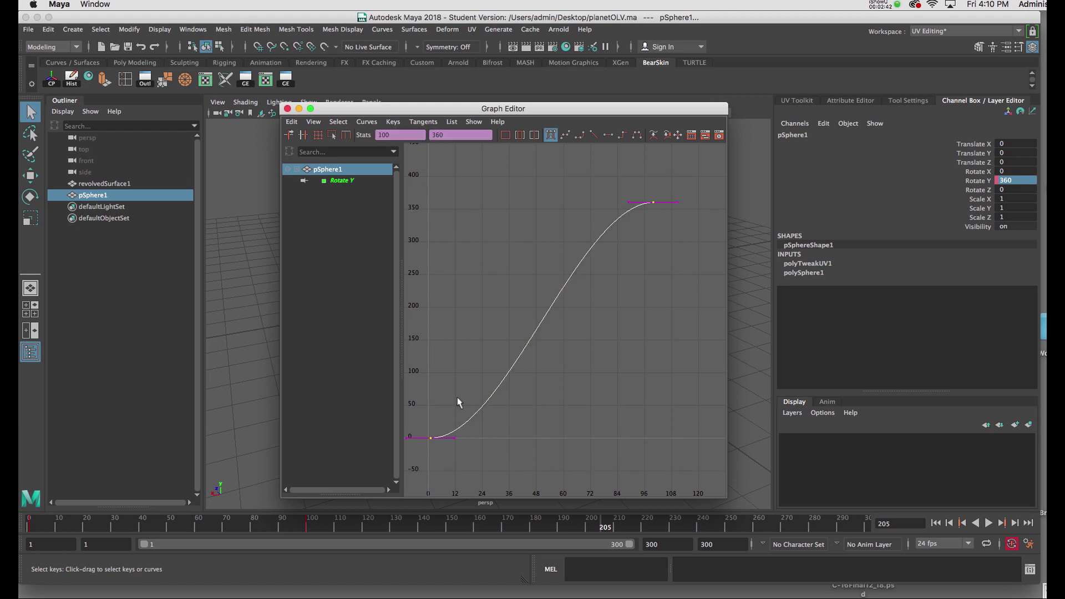
- Give the Rotate Y keys linear tangents and set the curve's post-infinity to Cycle
left_click(594, 137)
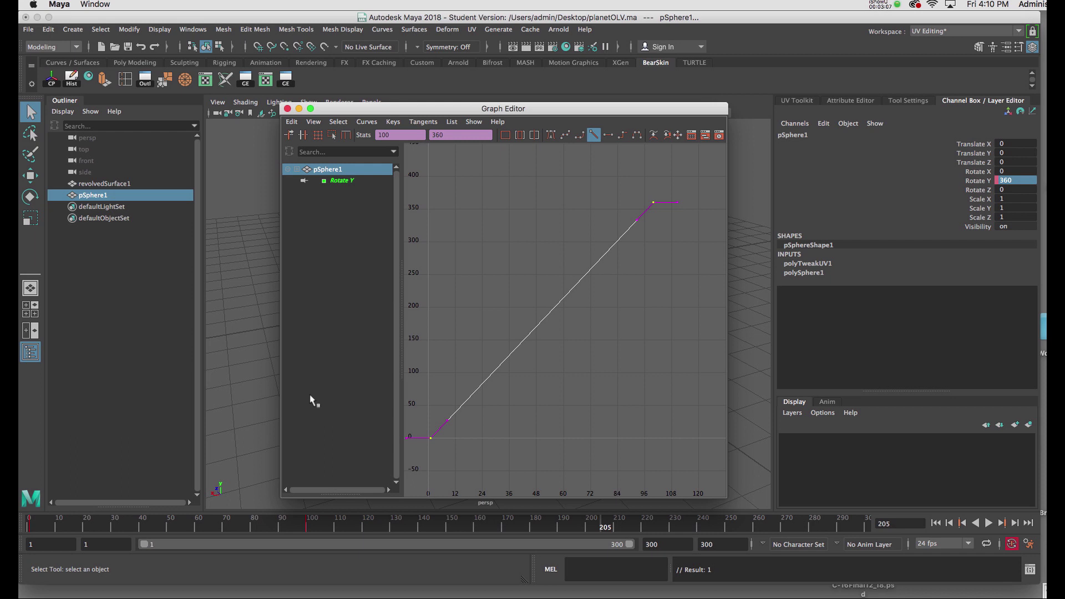
left_click(342, 182)
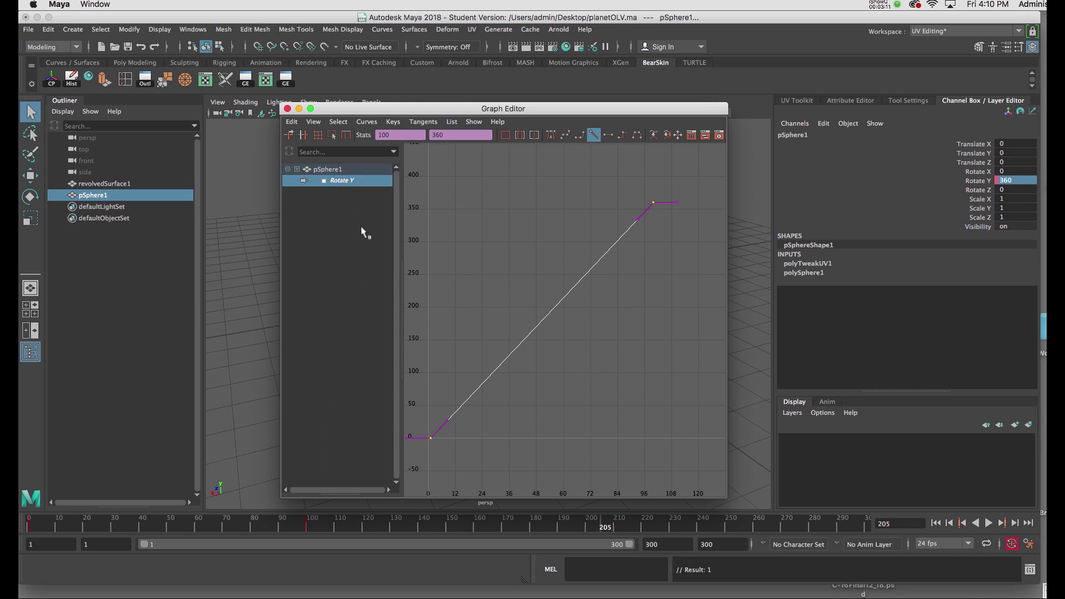
left_click(366, 122)
mouse_move(382, 157)
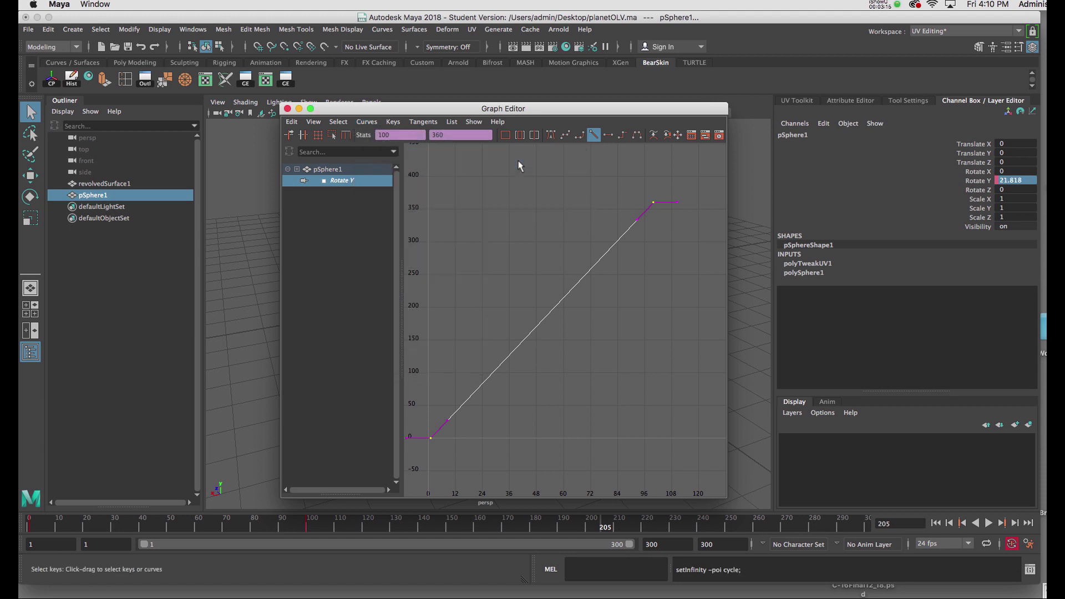
left_click(287, 108)
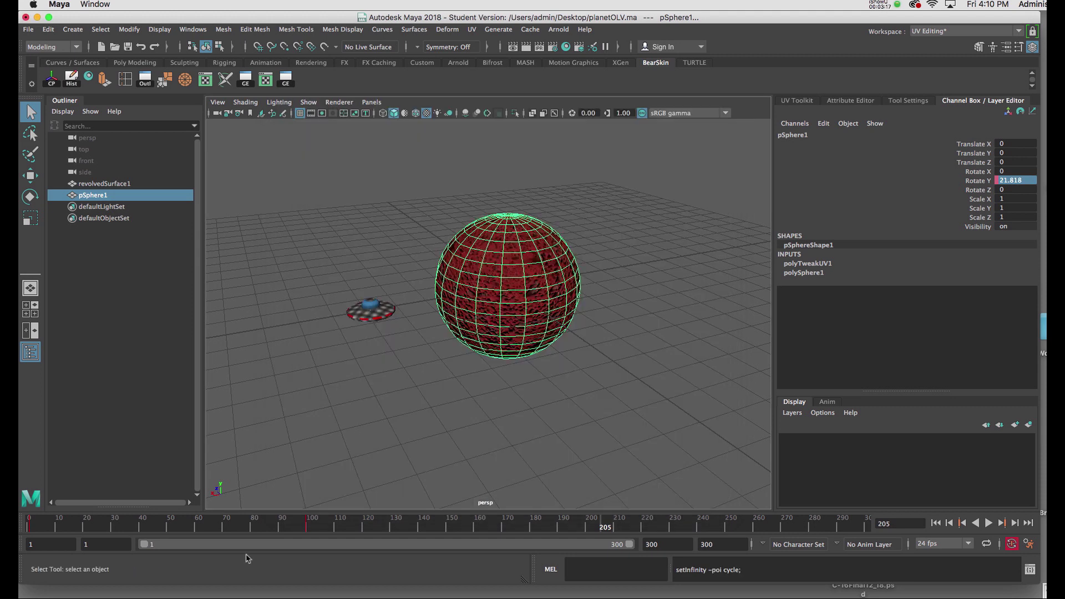
key("alt+v")
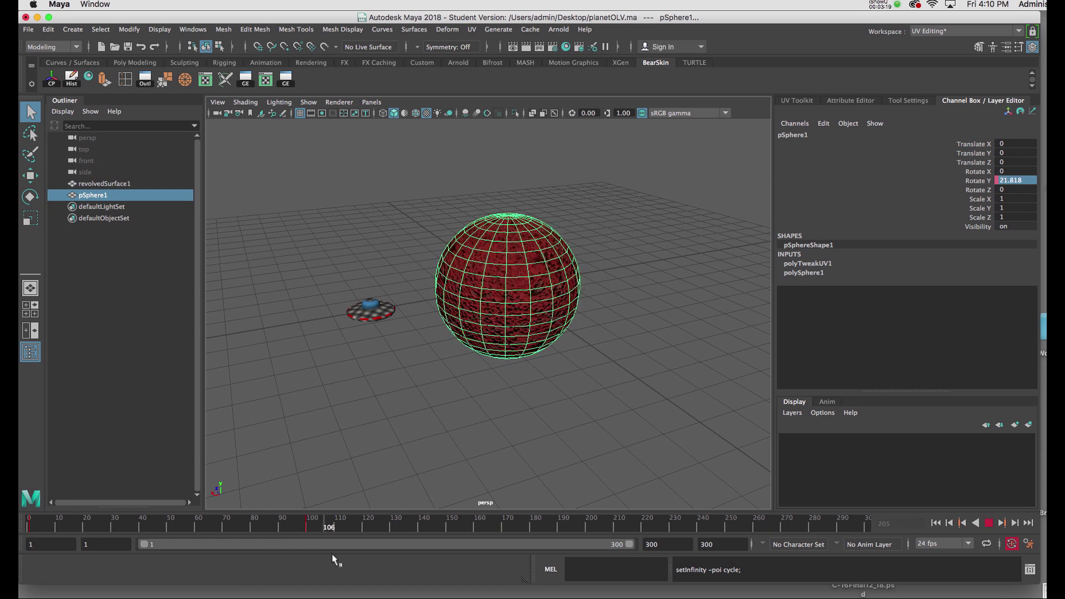
key("alt+v")
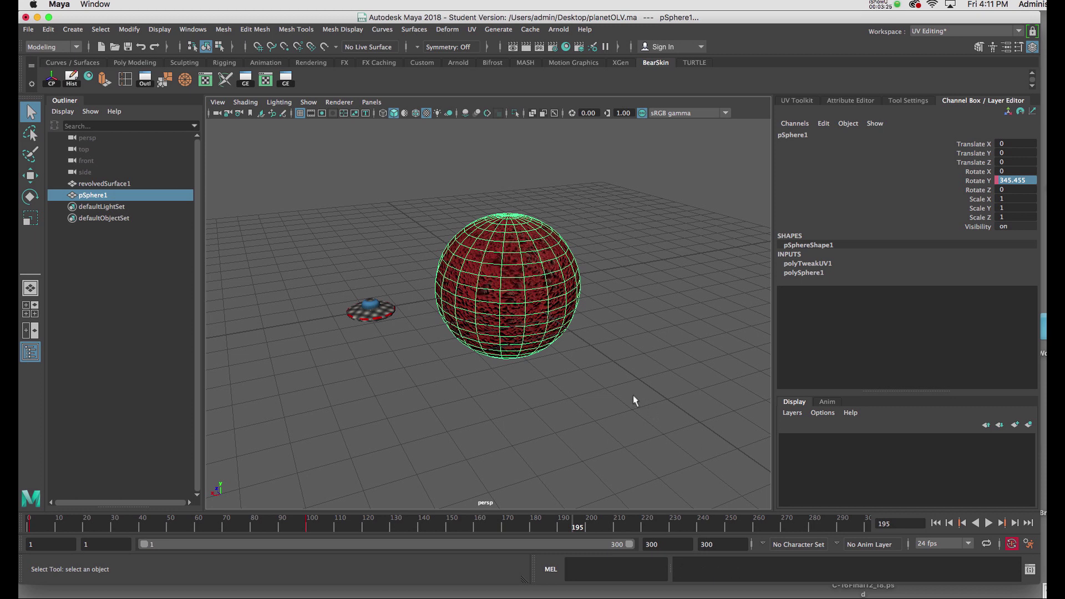
left_click(395, 285)
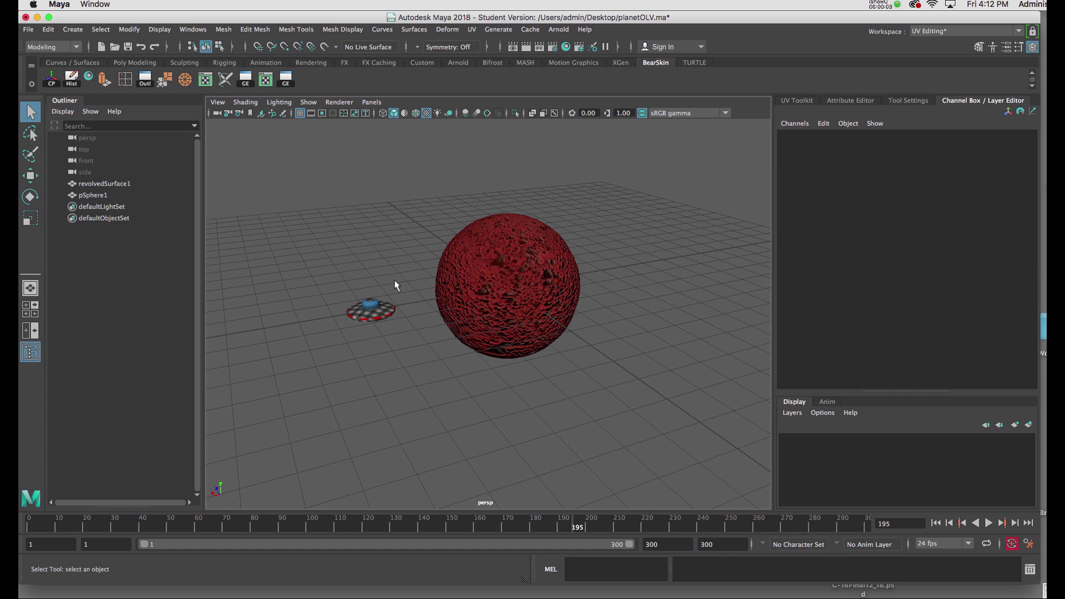
- In the top view, move the saucer to the planet's upper left and freeze its transformations
key("space")
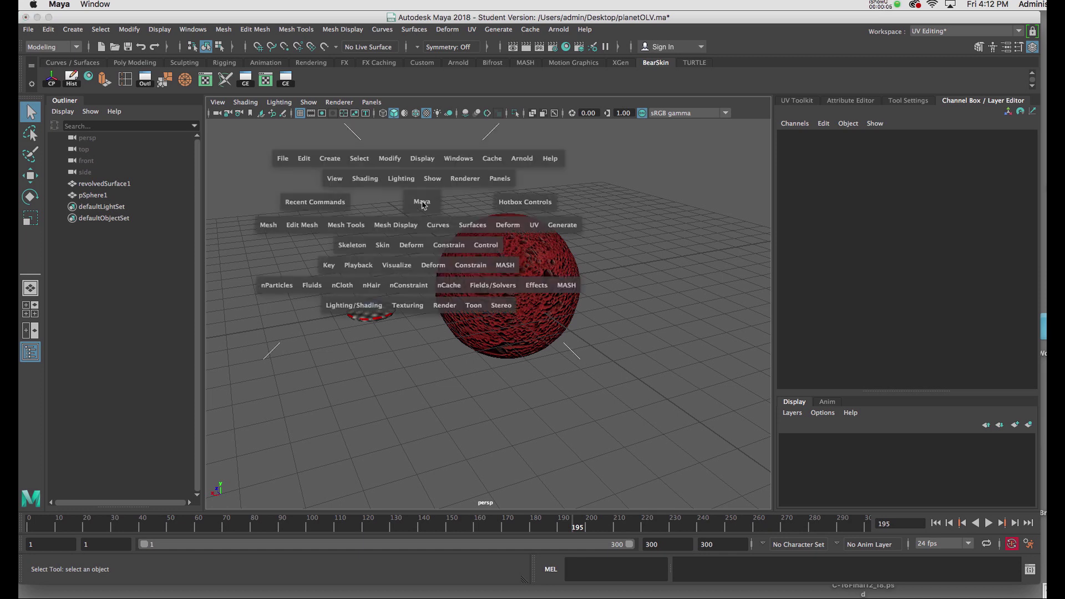
key("space")
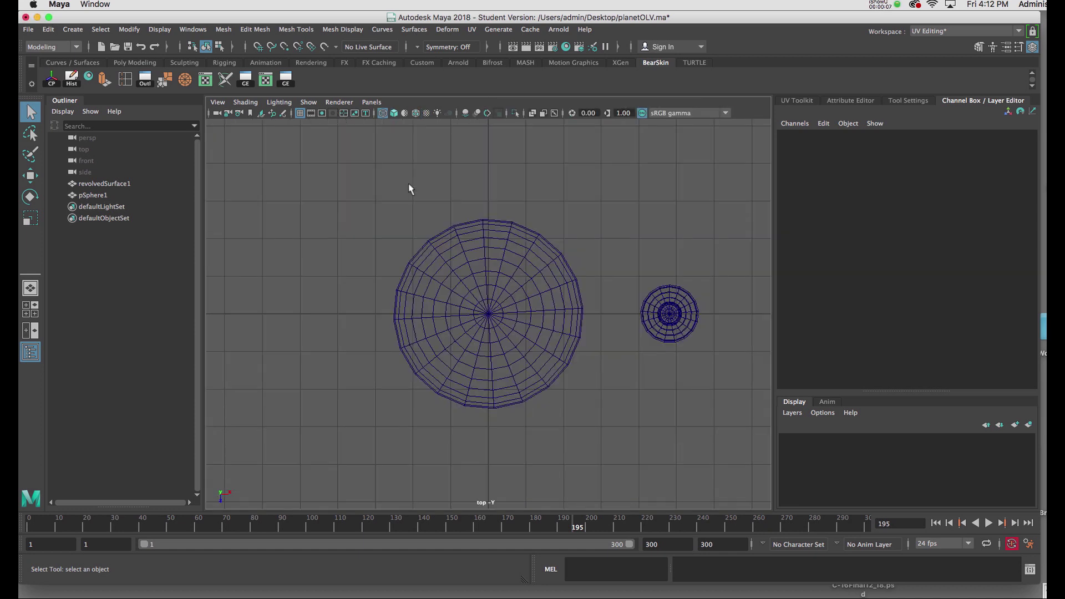
left_click(670, 323)
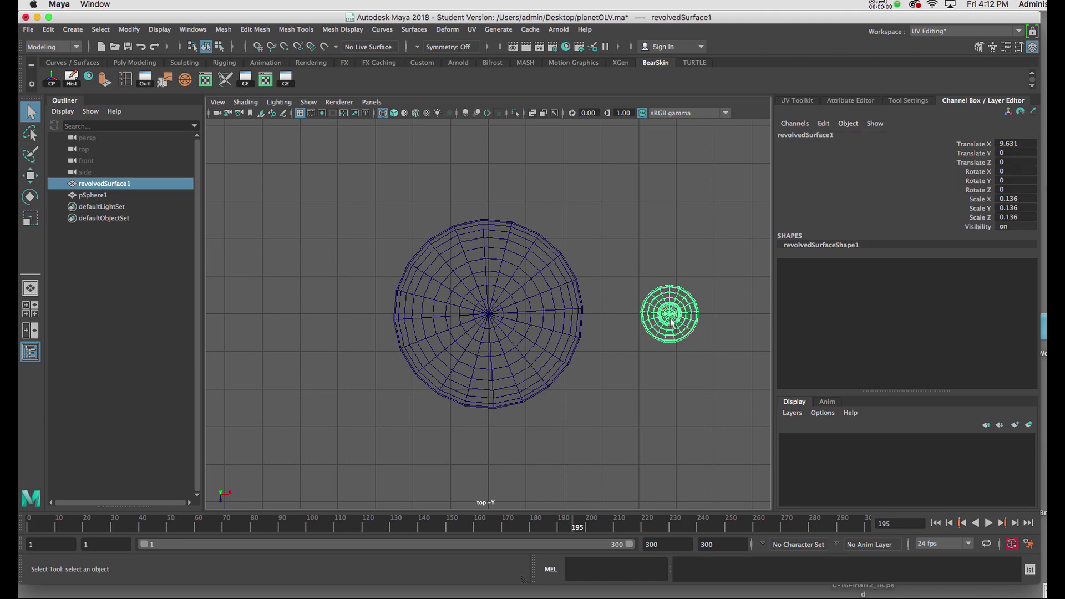
key("w")
mouse_move(673, 316)
left_mouse_down()
mouse_move(419, 187)
mouse_move(265, 179)
left_mouse_up()
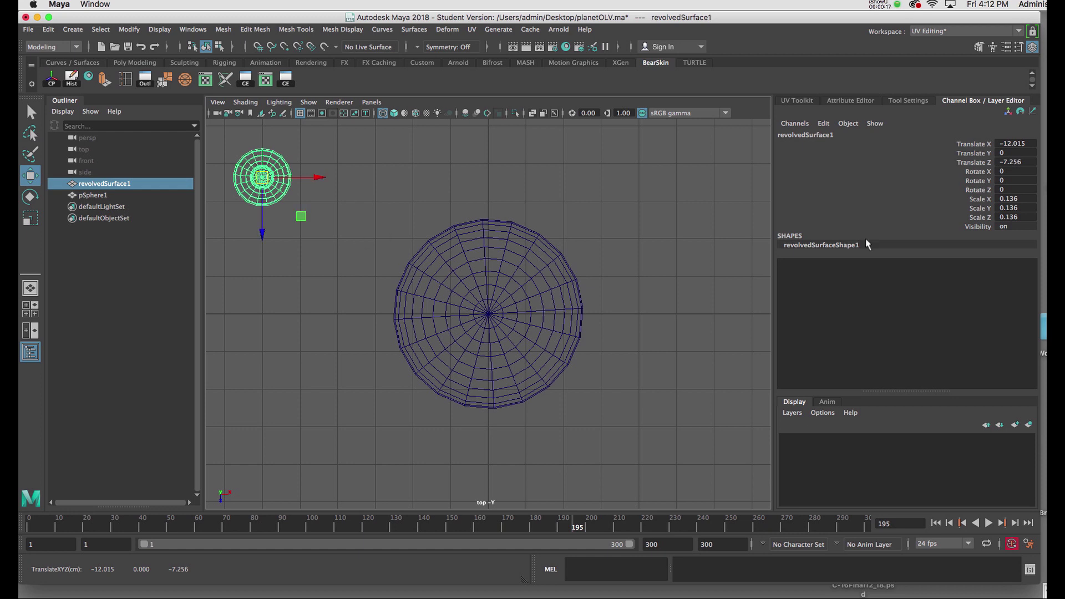
left_click(129, 29)
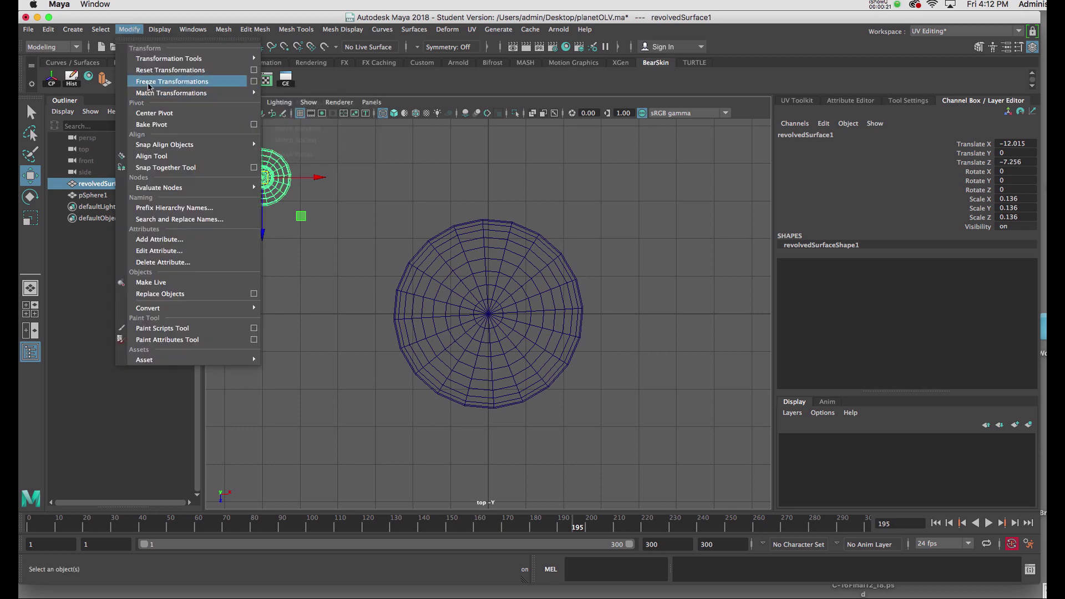
left_click(149, 84)
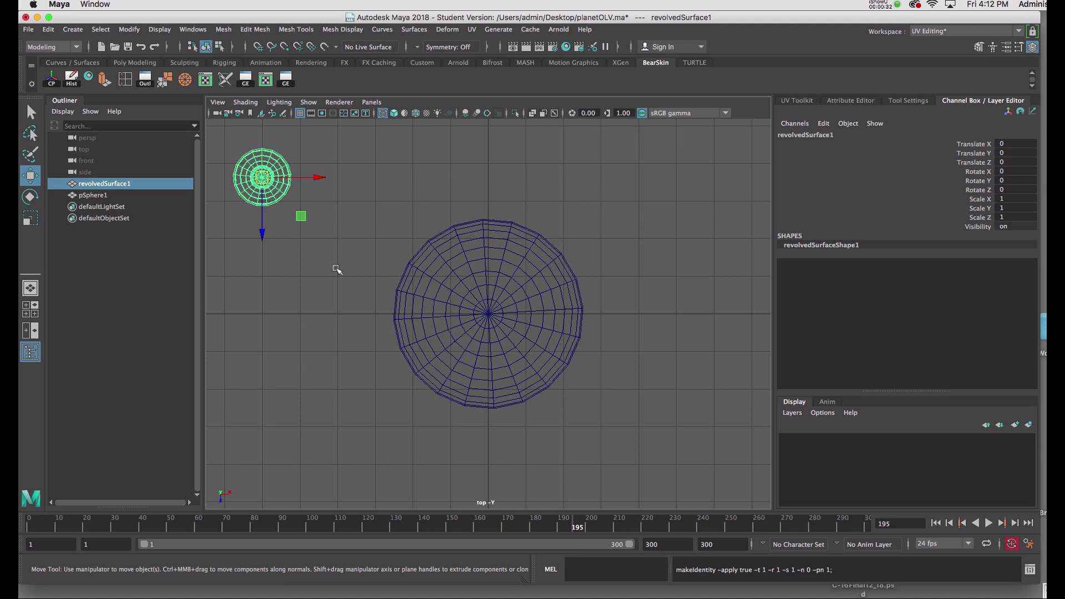
- Key the saucer's Translate X, Y and Z at frame 1
left_click(936, 523)
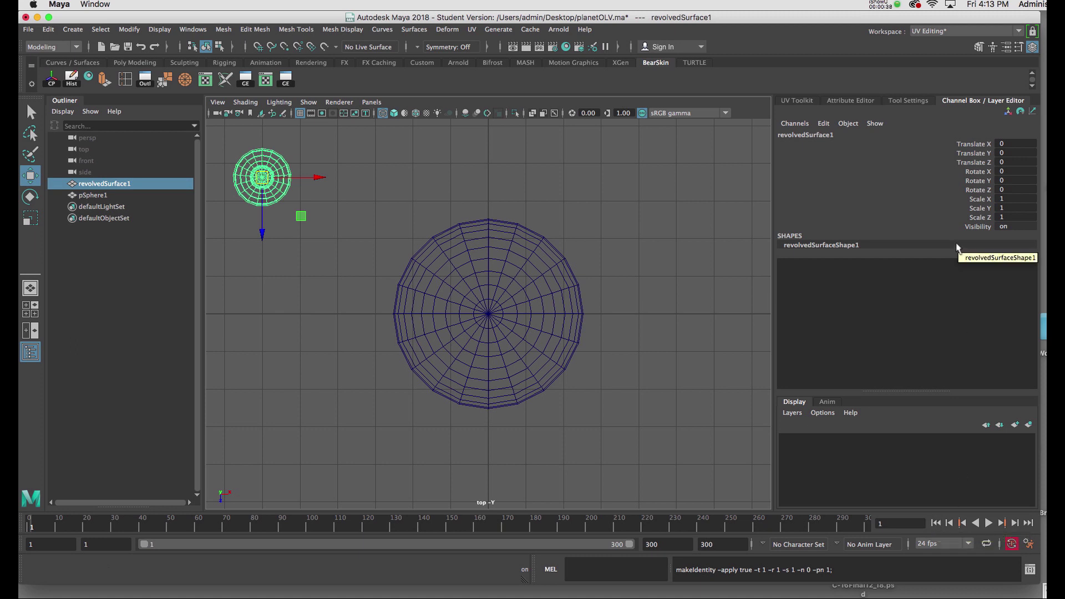
left_click_drag(963, 145, 979, 162)
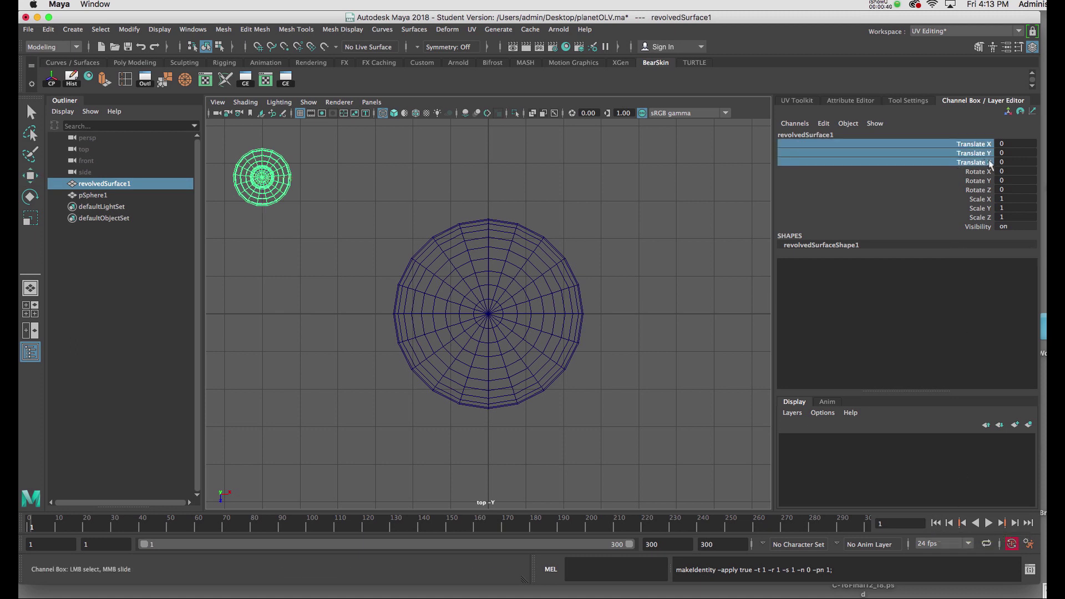
left_click(1010, 161)
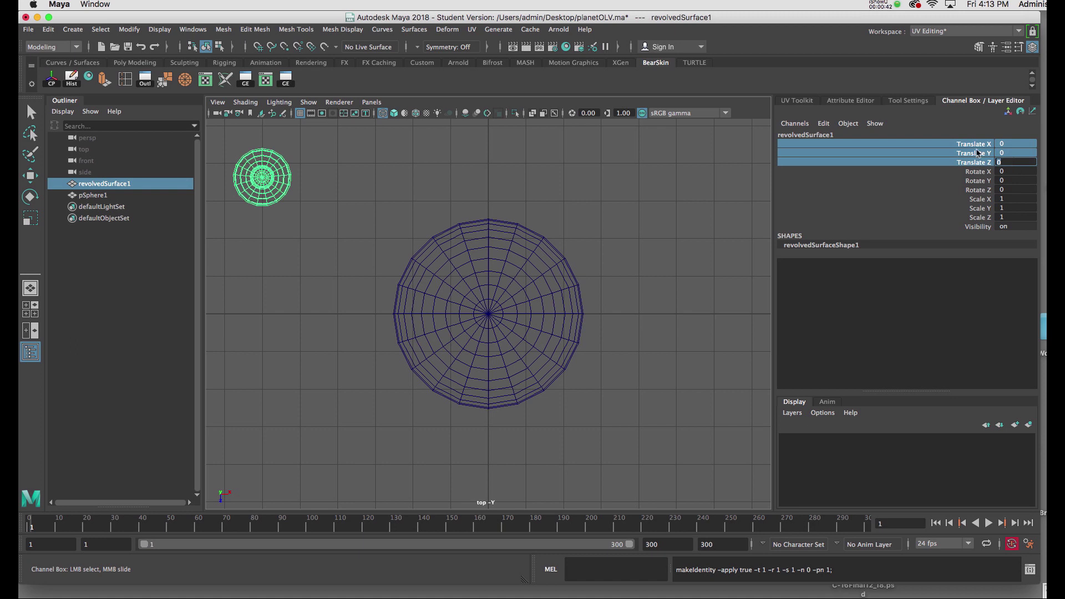
right_click(978, 153)
left_click(994, 173)
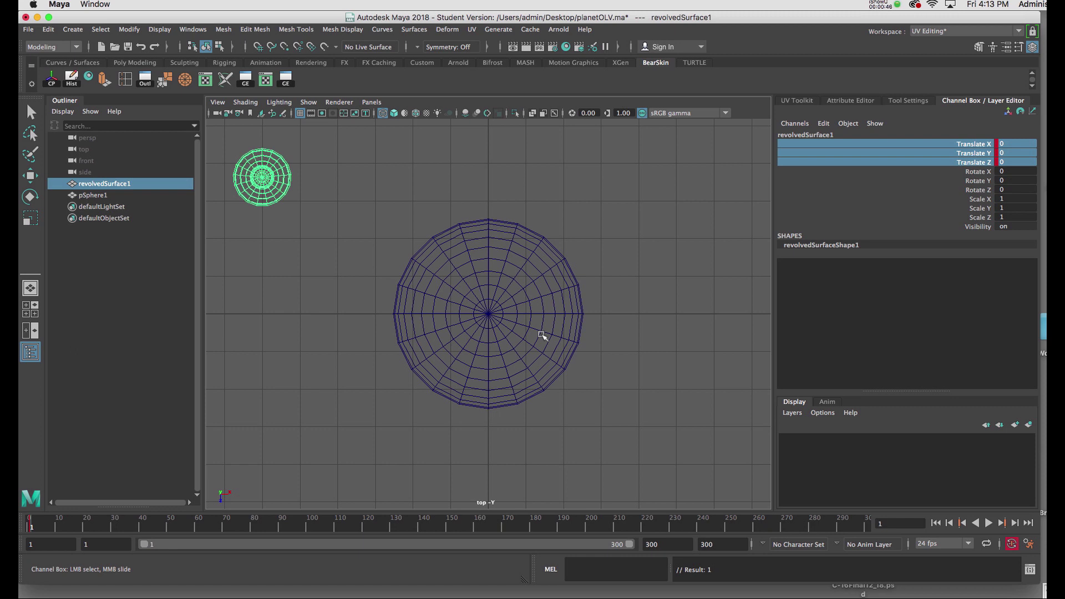
- Move the saucer around the planet at frames 99 (X 21.28), 199 (Z 14.97) and 300 (X 0.793)
left_click(307, 527)
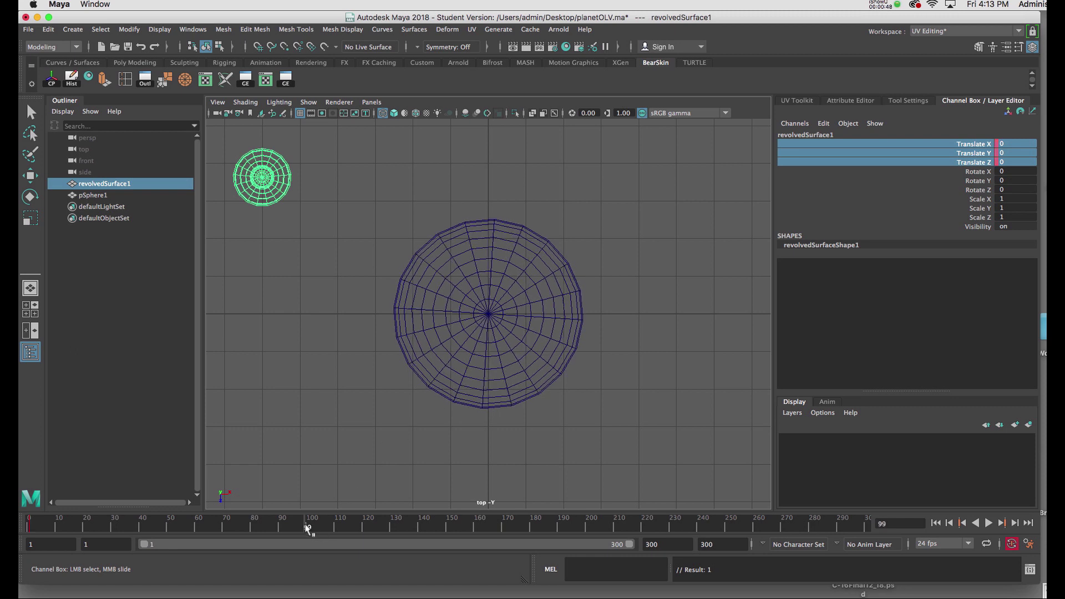
key("w")
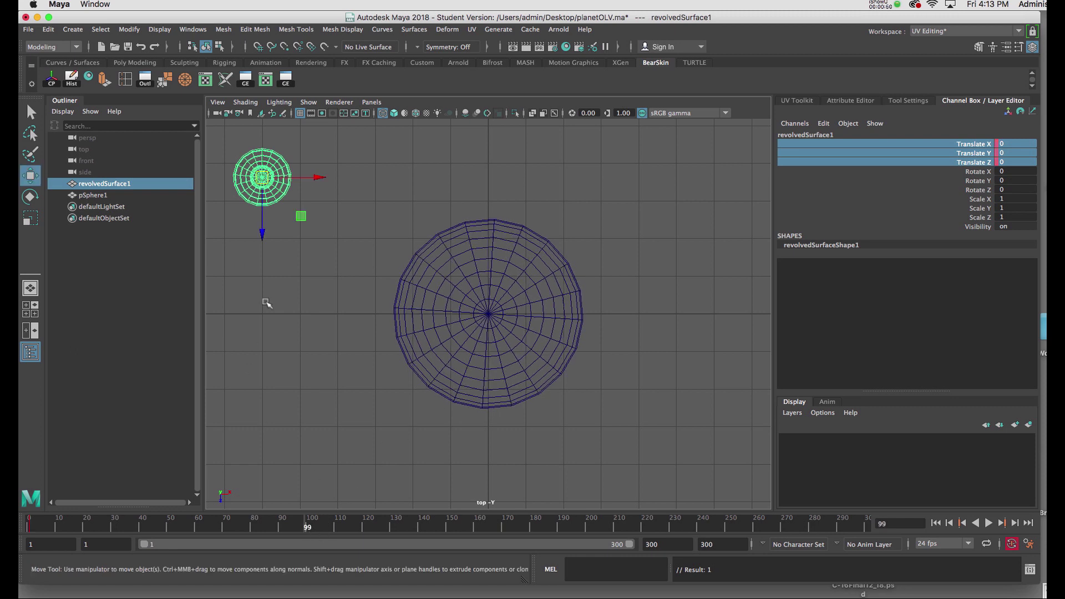
left_click_drag(325, 176, 725, 177)
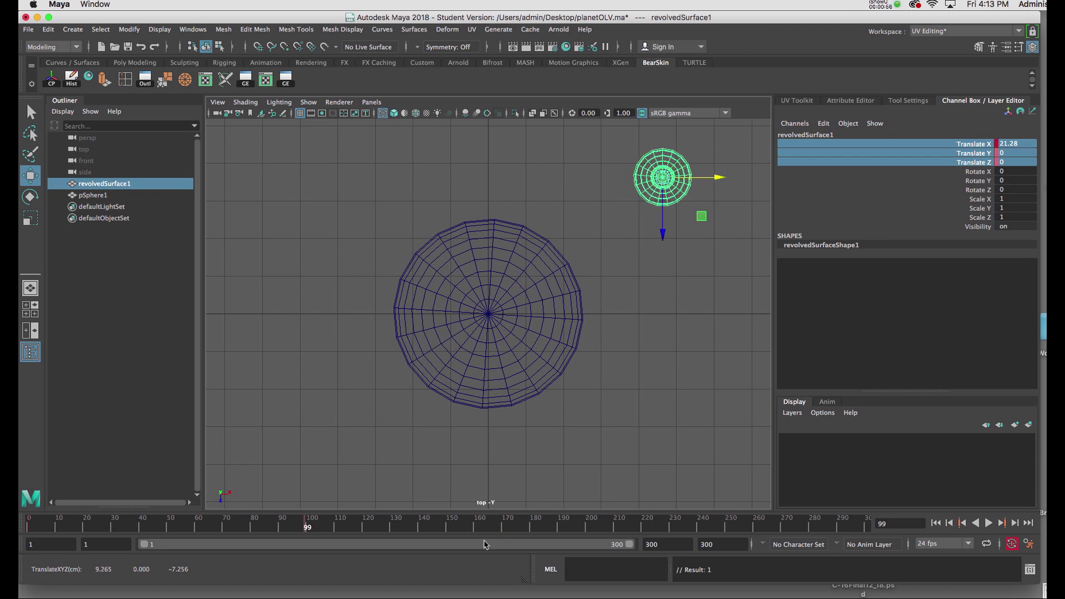
left_click(584, 523)
left_click_drag(663, 237, 657, 516)
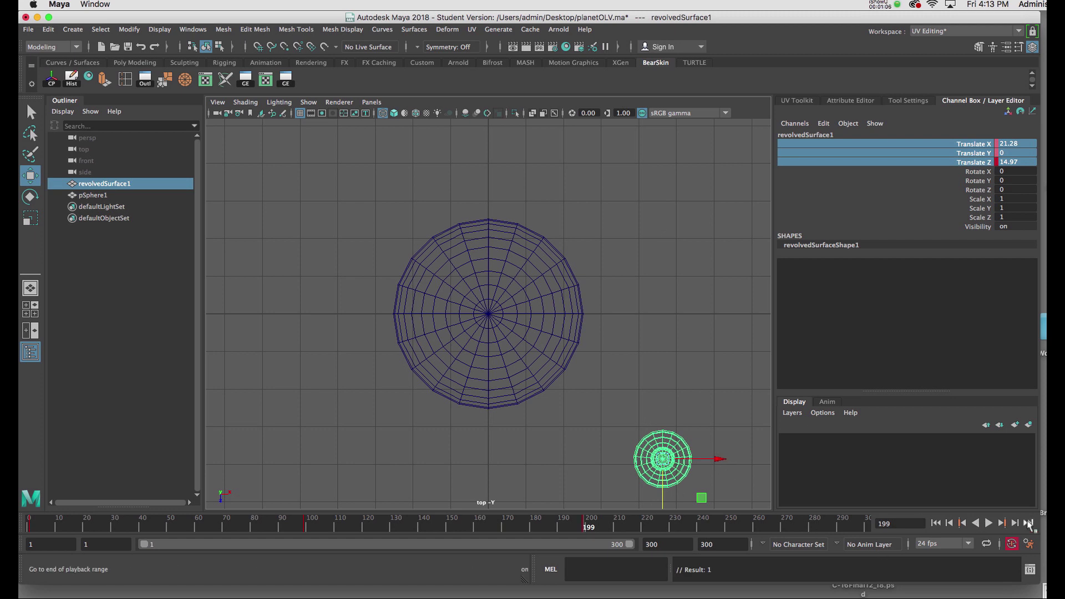
left_click(987, 524)
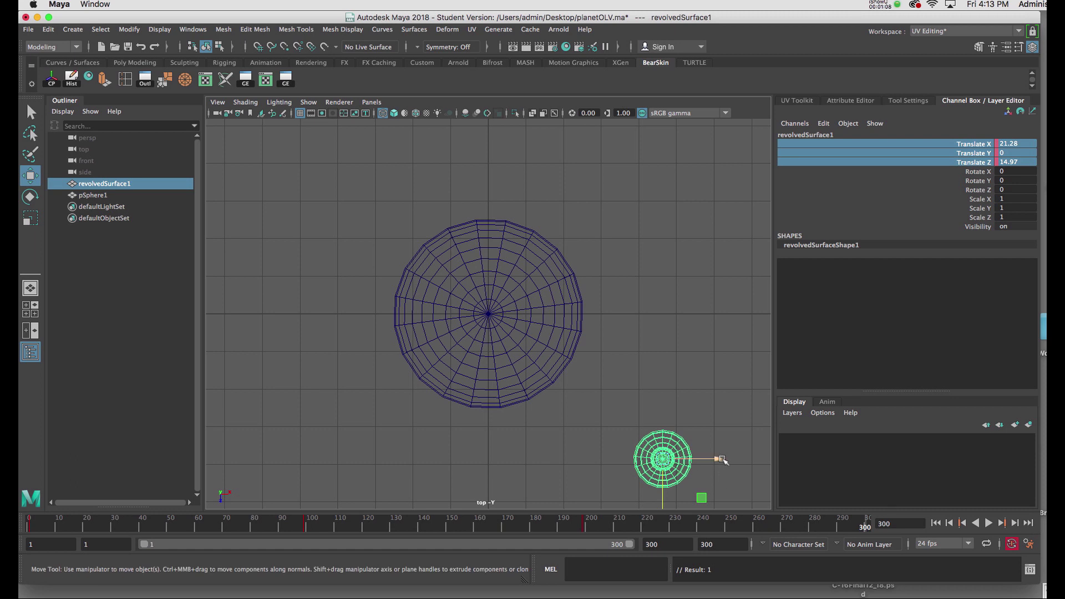
left_click_drag(698, 459, 336, 476)
- In the maximized perspective view, deselect and play the saucer's flight until frame 111
key("space")
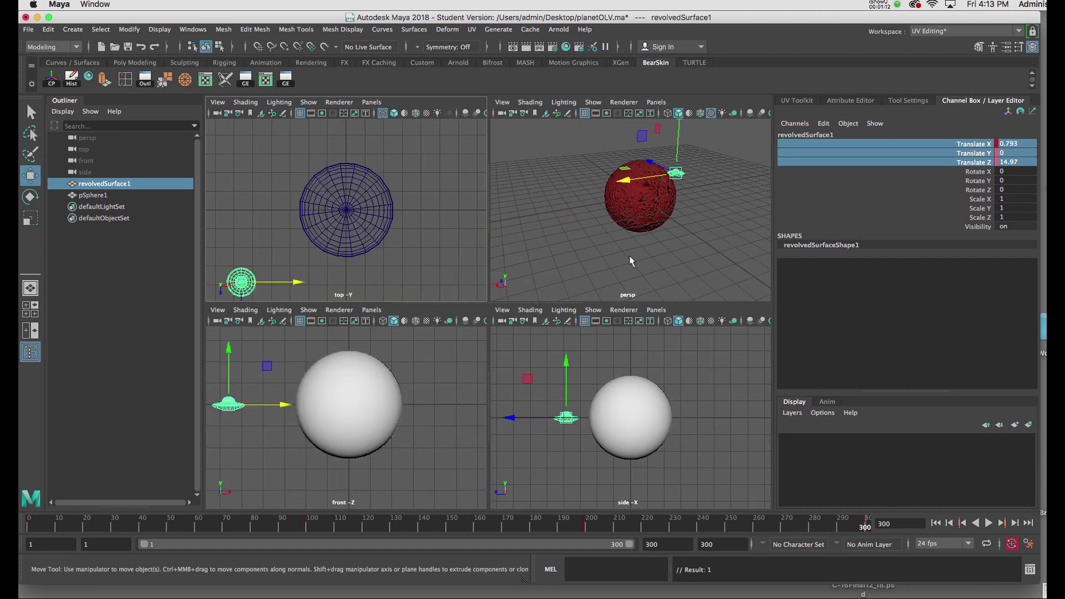
key("space")
left_click_drag(594, 255, 580, 264, "alt")
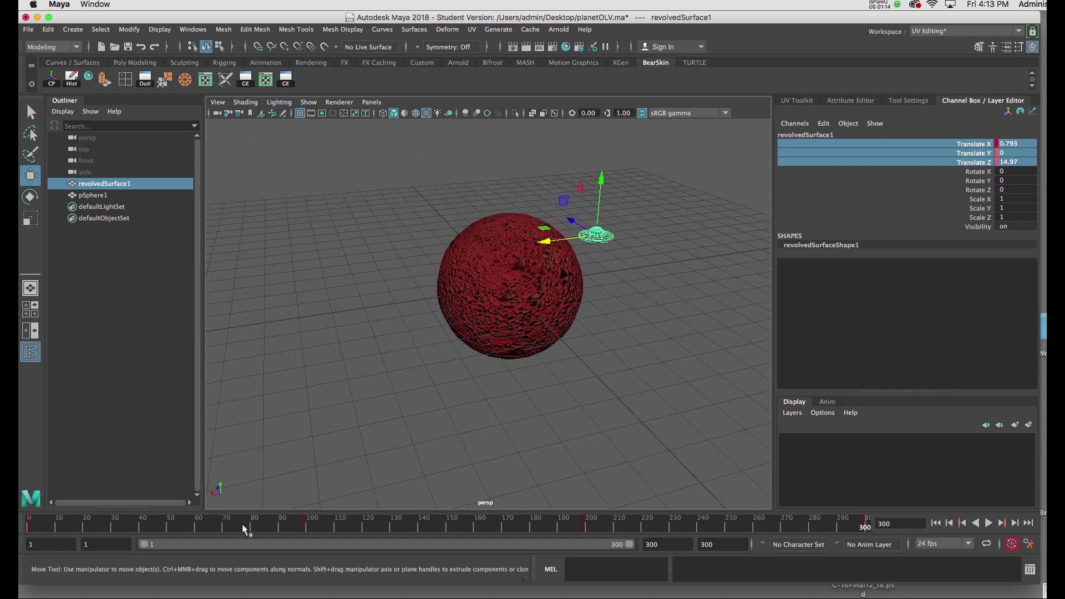
left_click(286, 425)
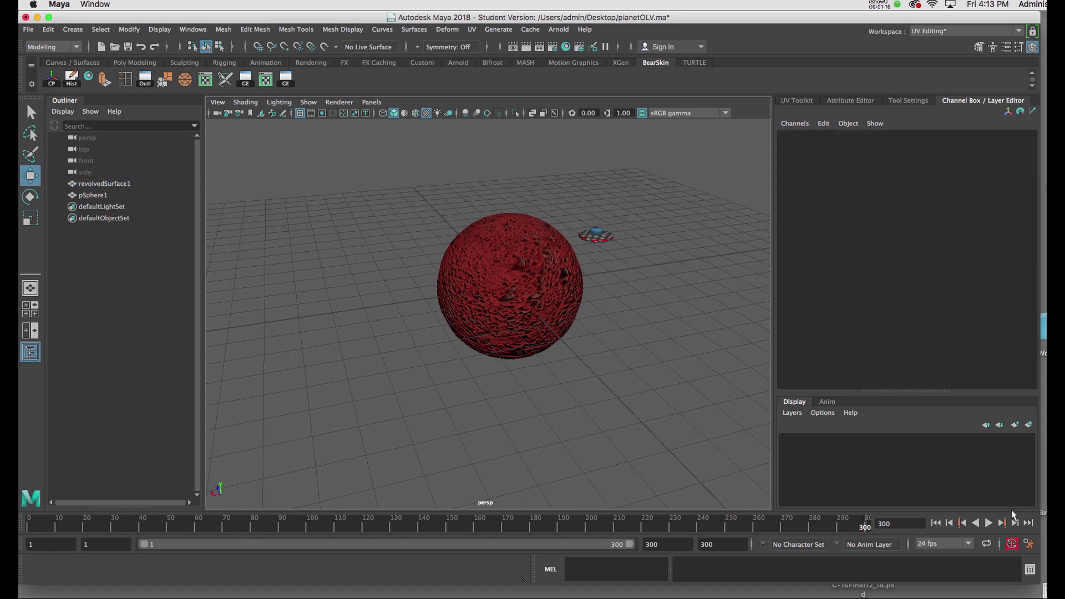
left_click(989, 524)
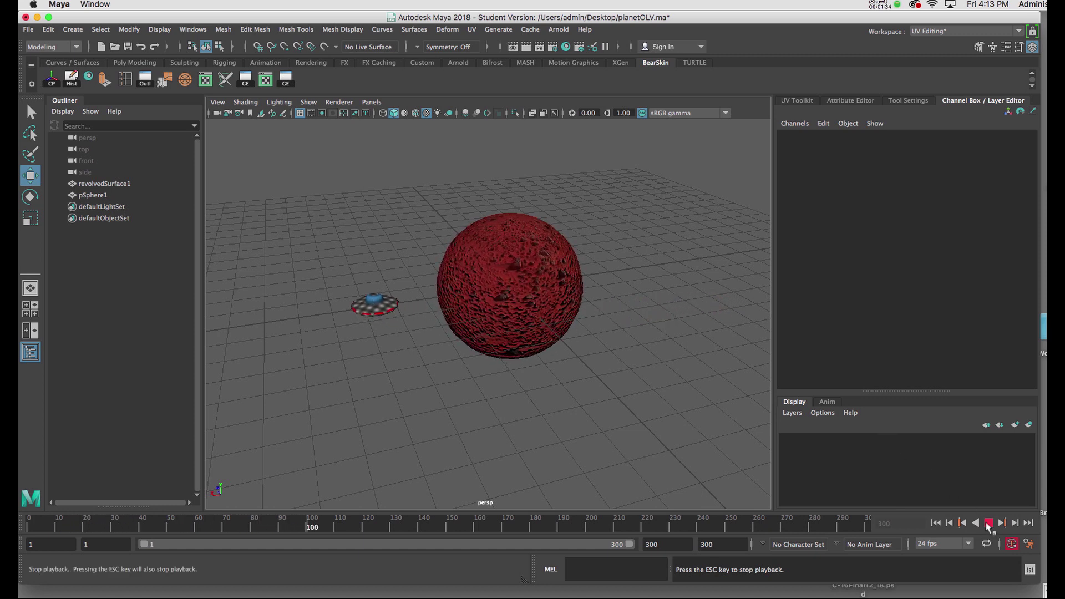
key("Escape")
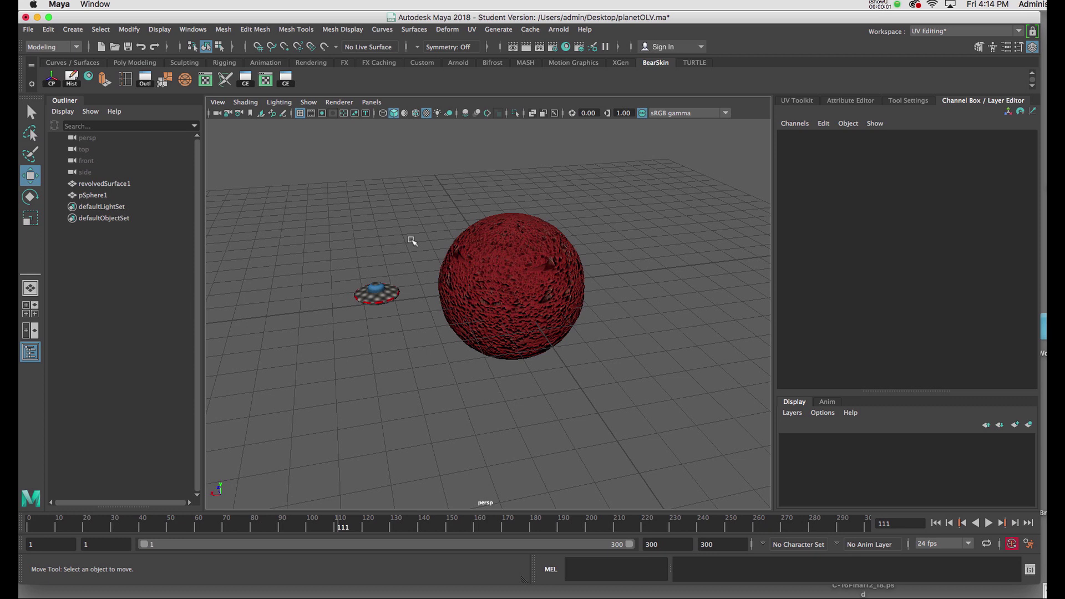
- Select the saucer in the top view and create an editable motion trail for it
key("space")
left_click(376, 232)
key("space")
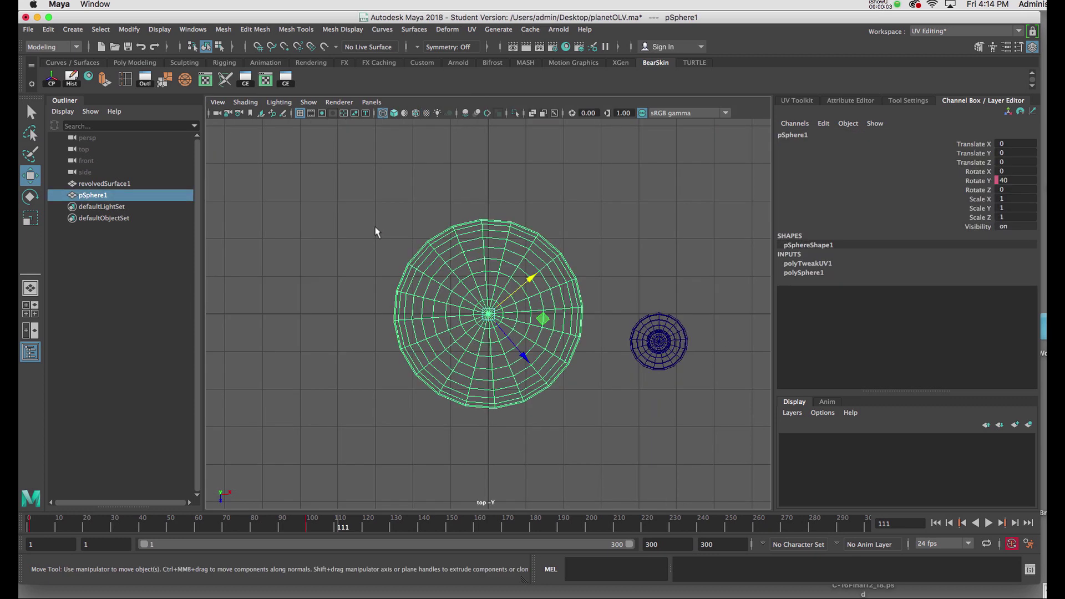
left_click(682, 347)
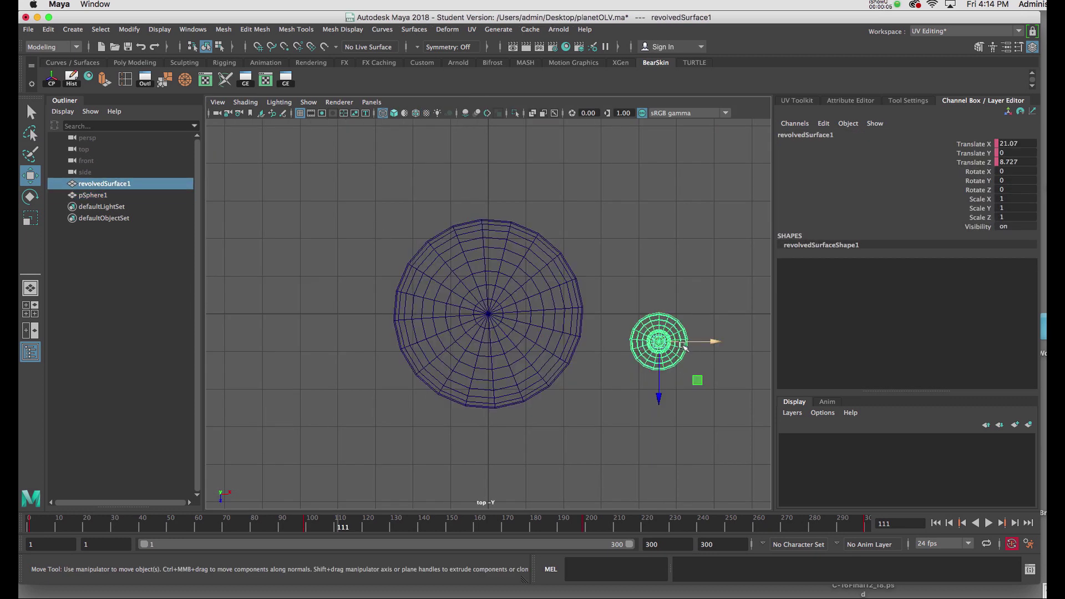
key("space")
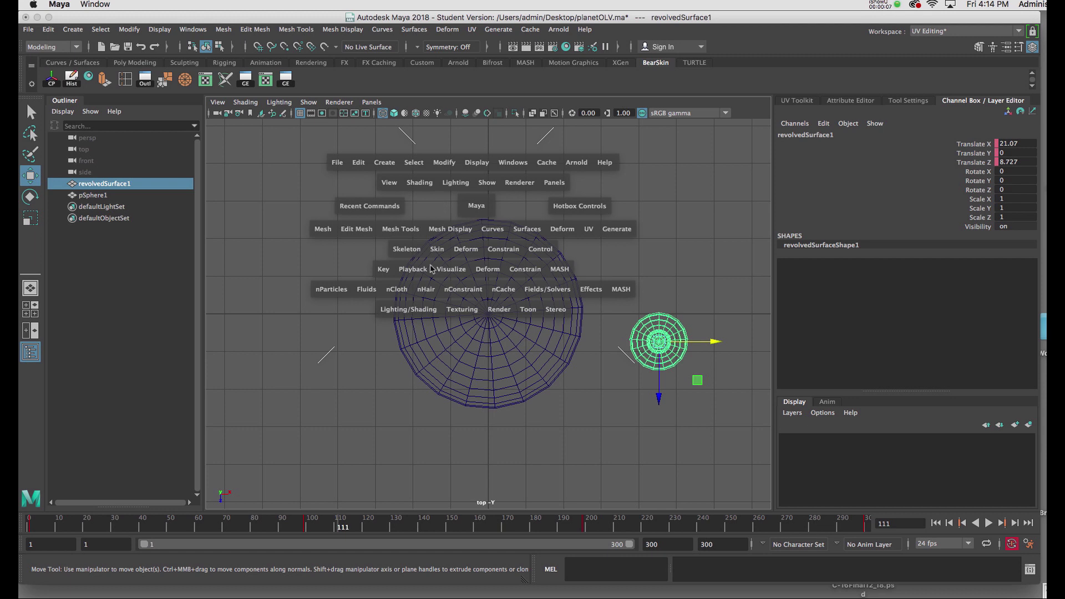
left_click(454, 276)
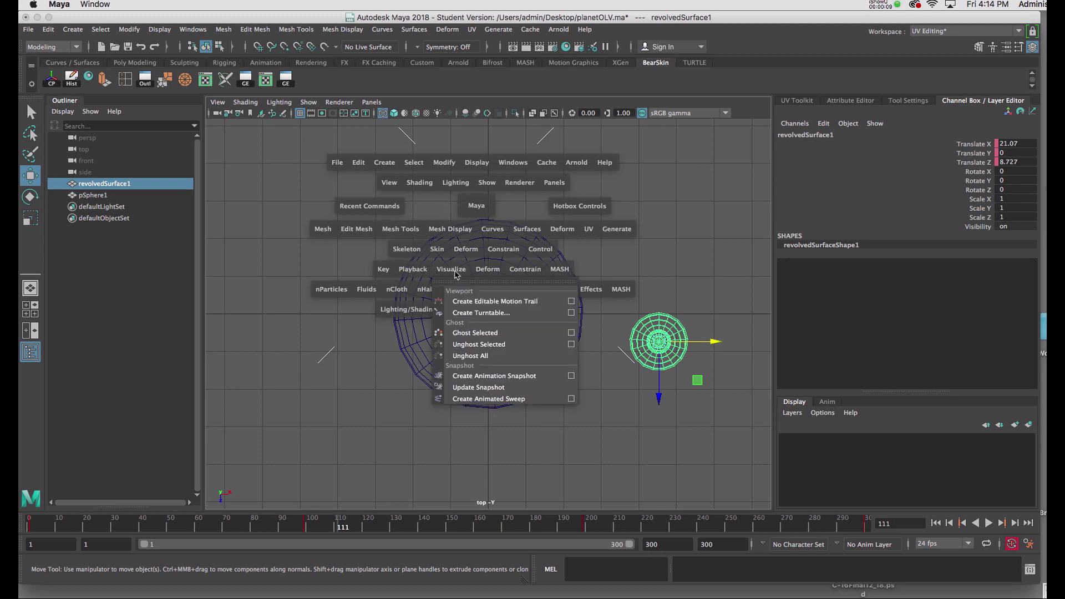
left_click(466, 304)
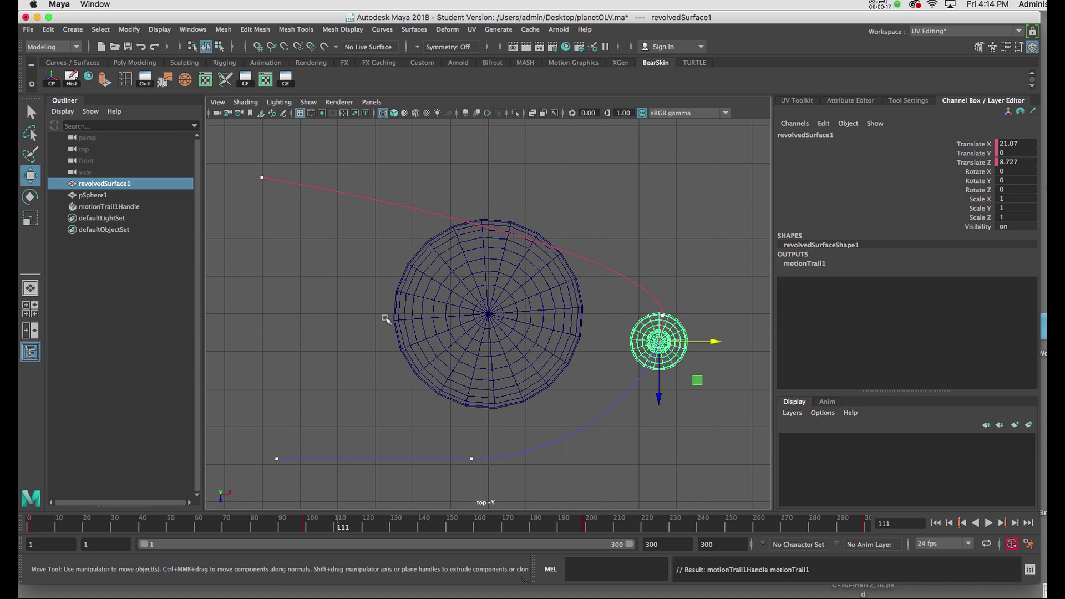
- Play and scrub the timeline, then test-move the saucer away from the planet at frame 66 and undo
left_click(65, 524)
key("alt+v")
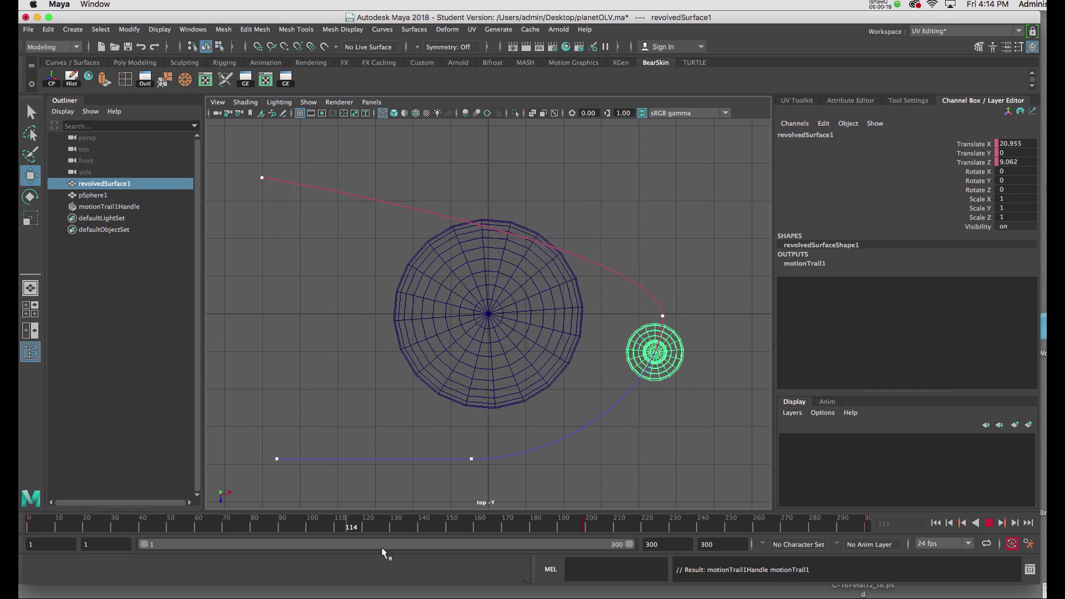
left_click_drag(332, 524, 190, 522)
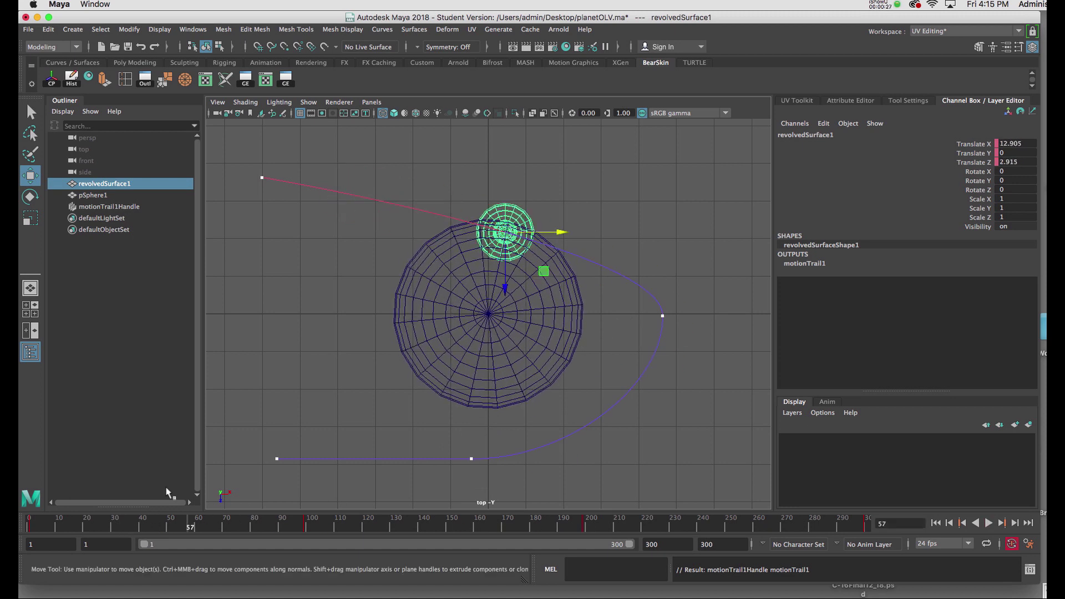
left_click_drag(191, 525, 216, 530)
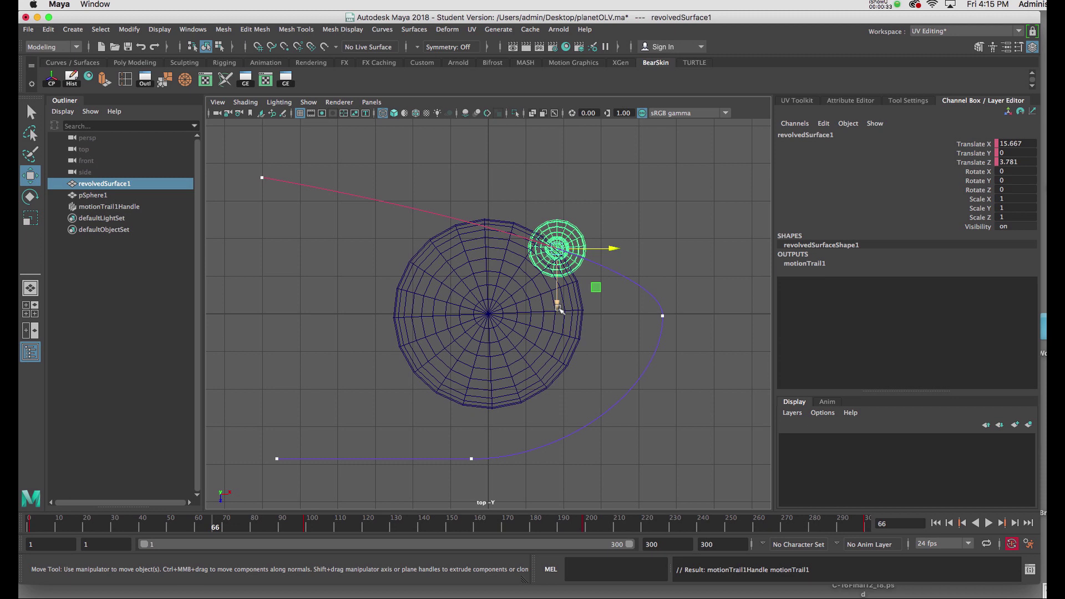
left_click_drag(561, 304, 561, 235)
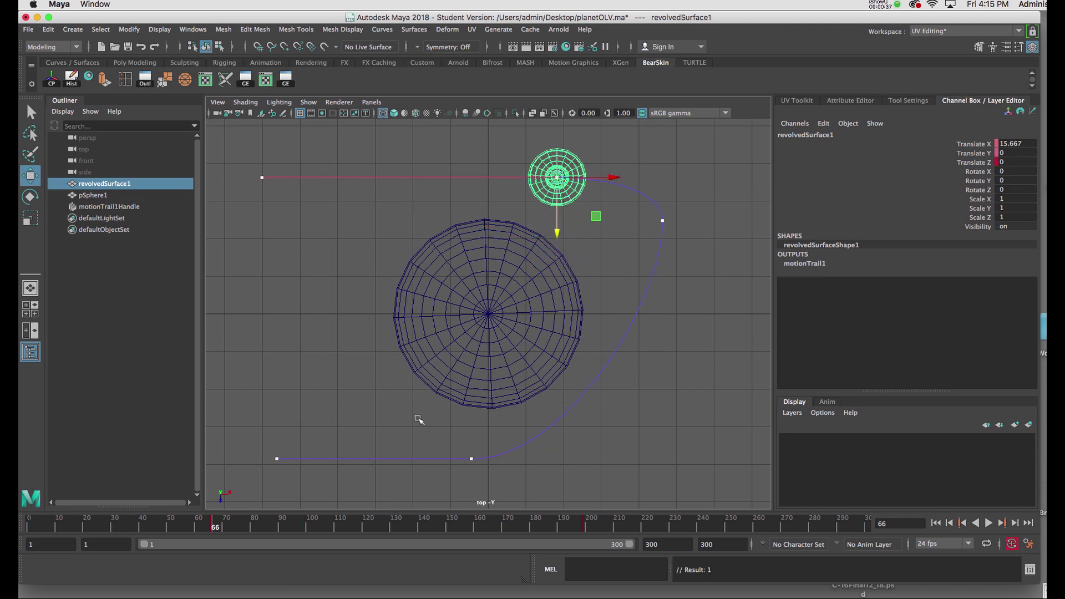
key("z")
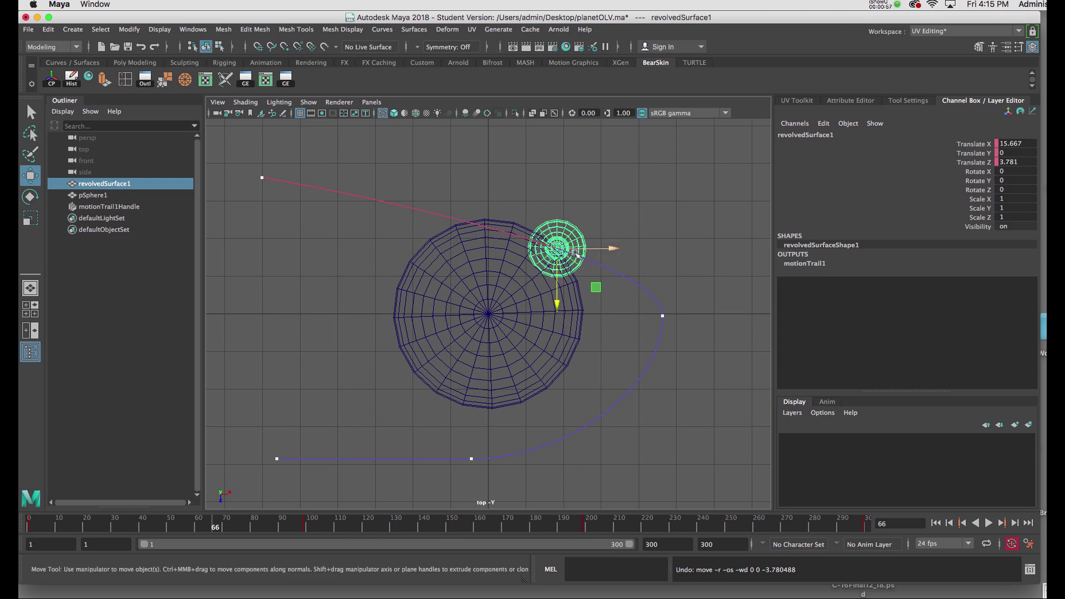
- Try repositioning the saucer at its frame 99 and 199 keys, then undo those adjustments
left_click(1002, 523)
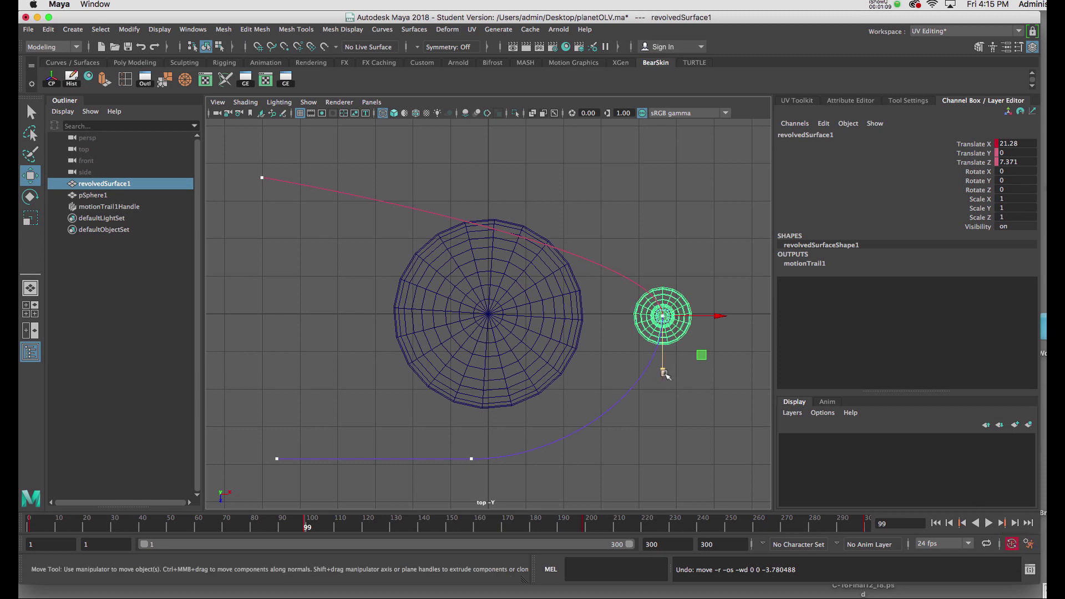
left_click_drag(664, 373, 664, 263)
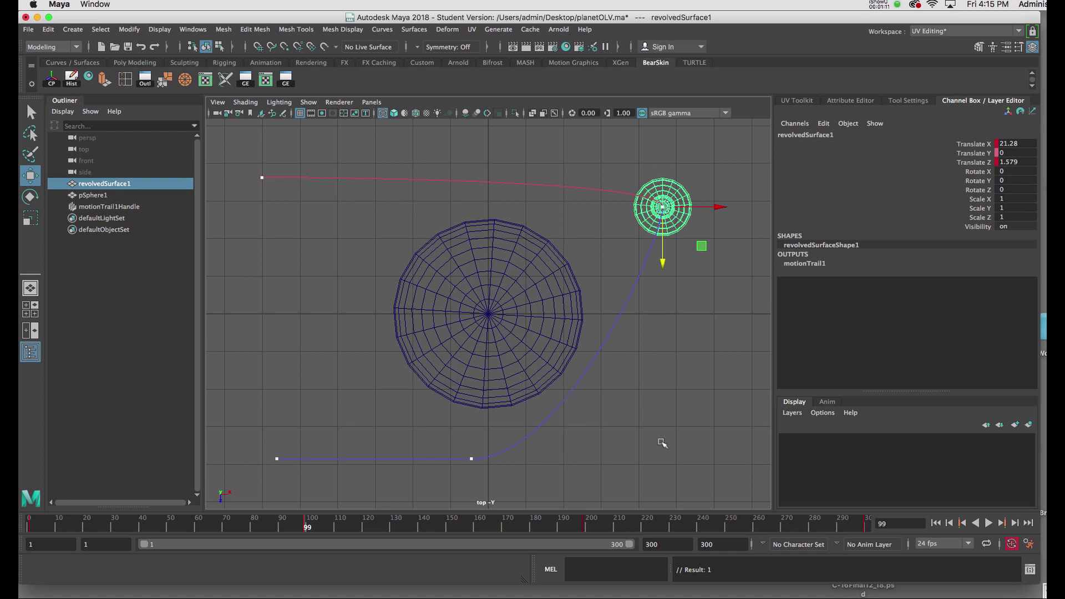
left_click(1002, 523)
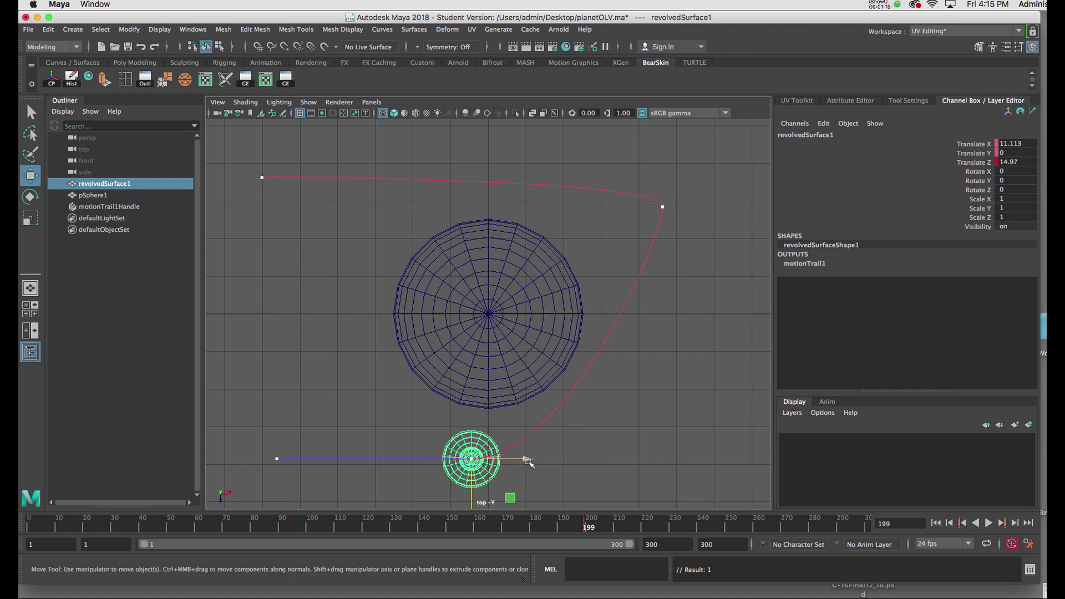
left_click_drag(526, 458, 659, 460)
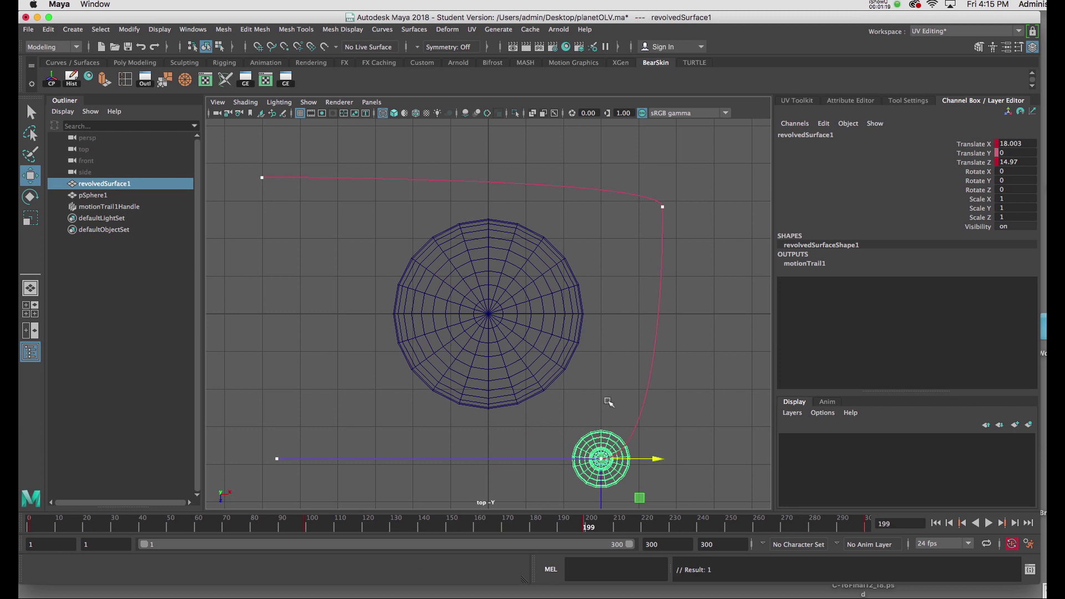
key("ctrl+z")
key("ctrl+z")
key("ctrl+z")
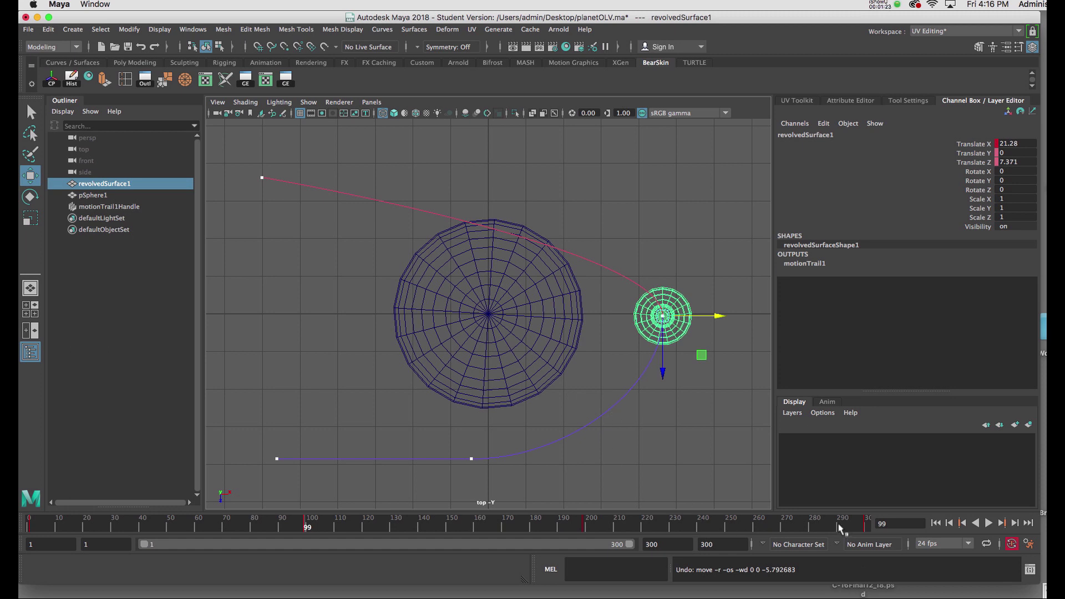
left_click_drag(837, 523, 198, 526)
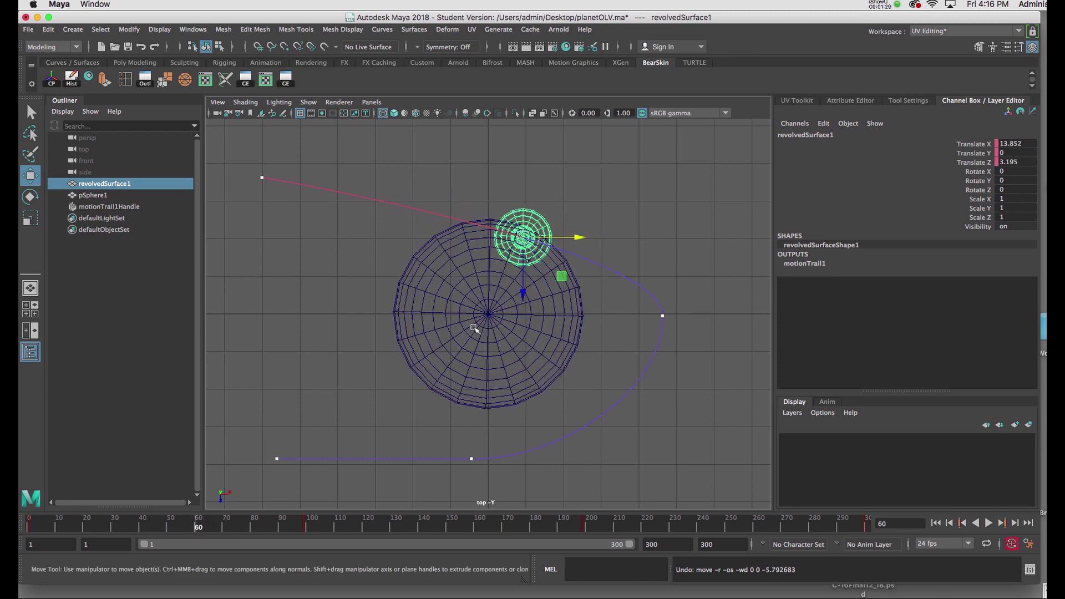
- Raise the saucer above the planet at frame 60 and move it to X 20.193, Z 11.846 at frame 147
left_click_drag(523, 297, 528, 236)
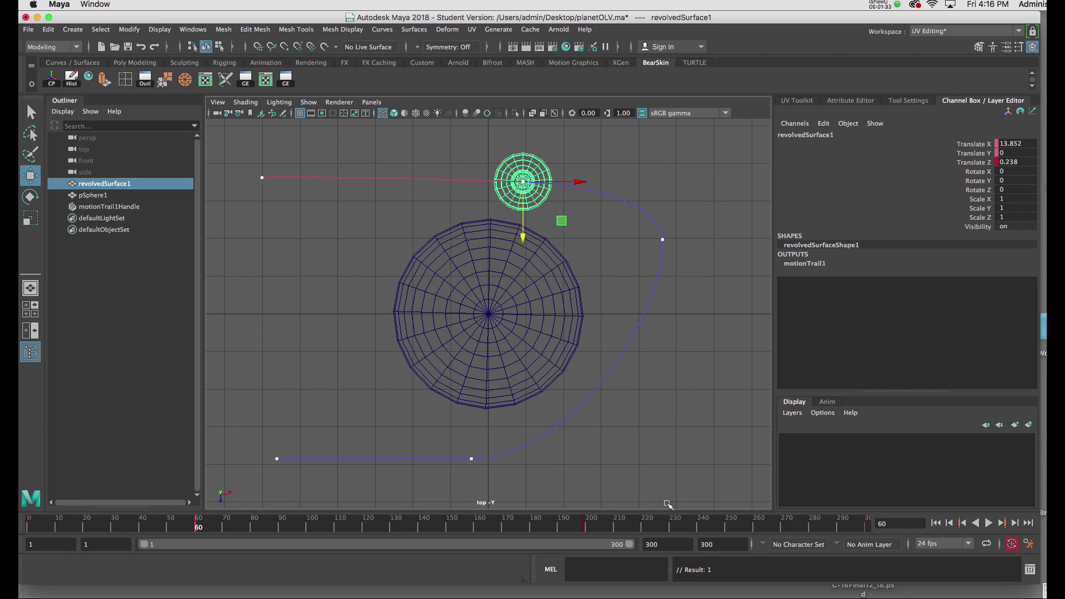
left_click_drag(239, 526, 603, 527)
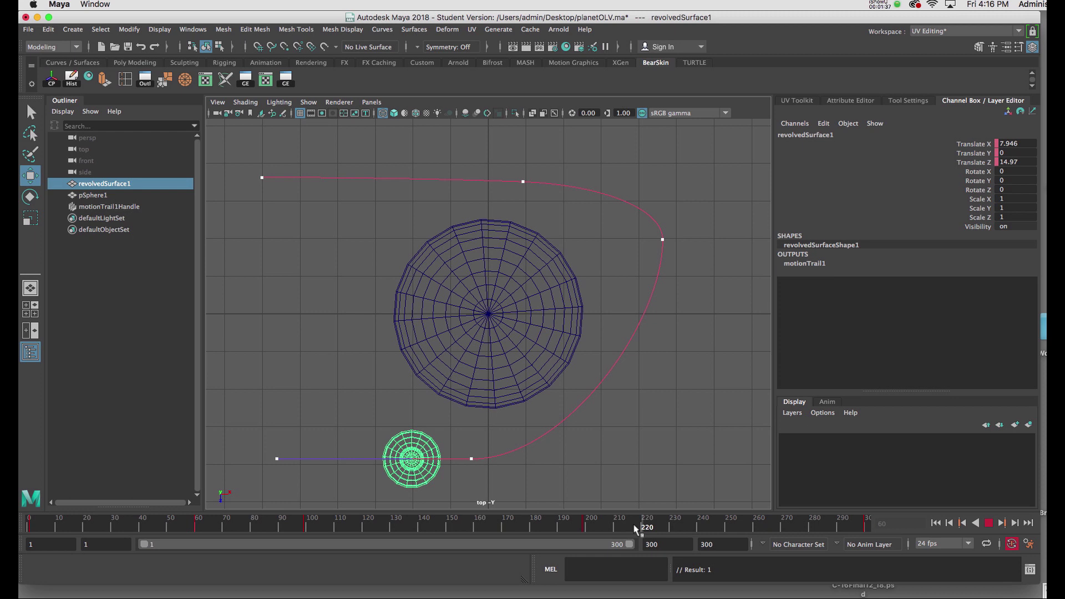
left_click_drag(635, 529, 444, 527)
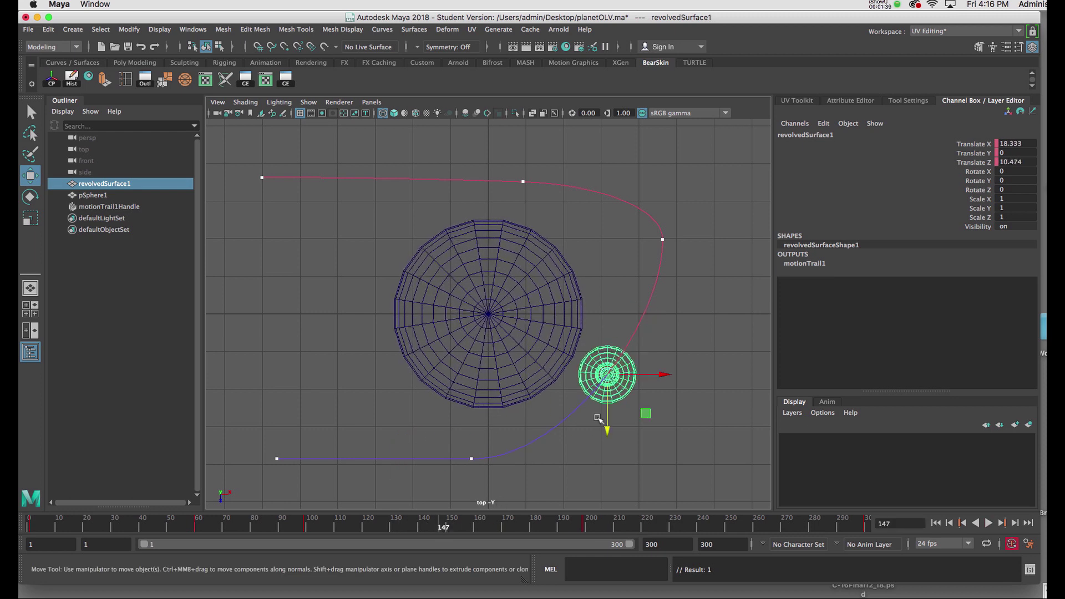
left_click_drag(611, 380, 647, 405)
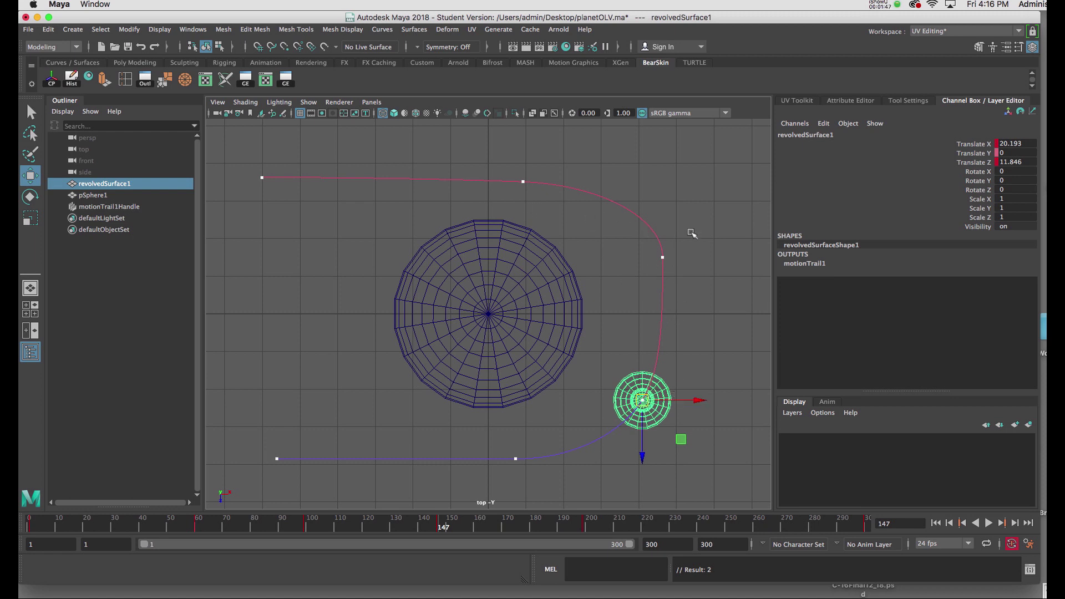
key("space")
key("space")
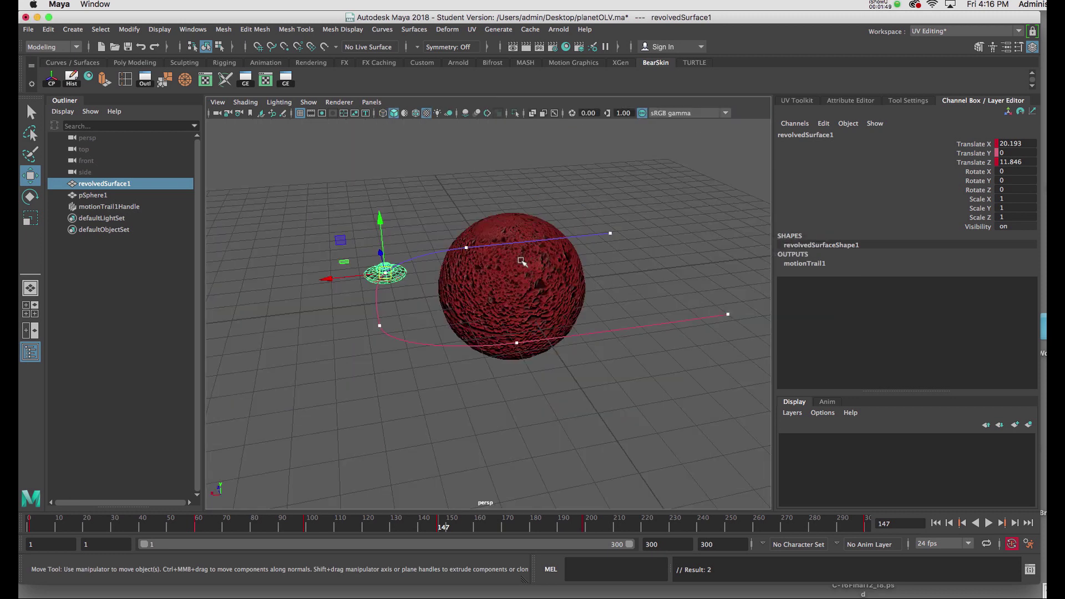
left_click_drag(493, 263, 436, 292, "alt")
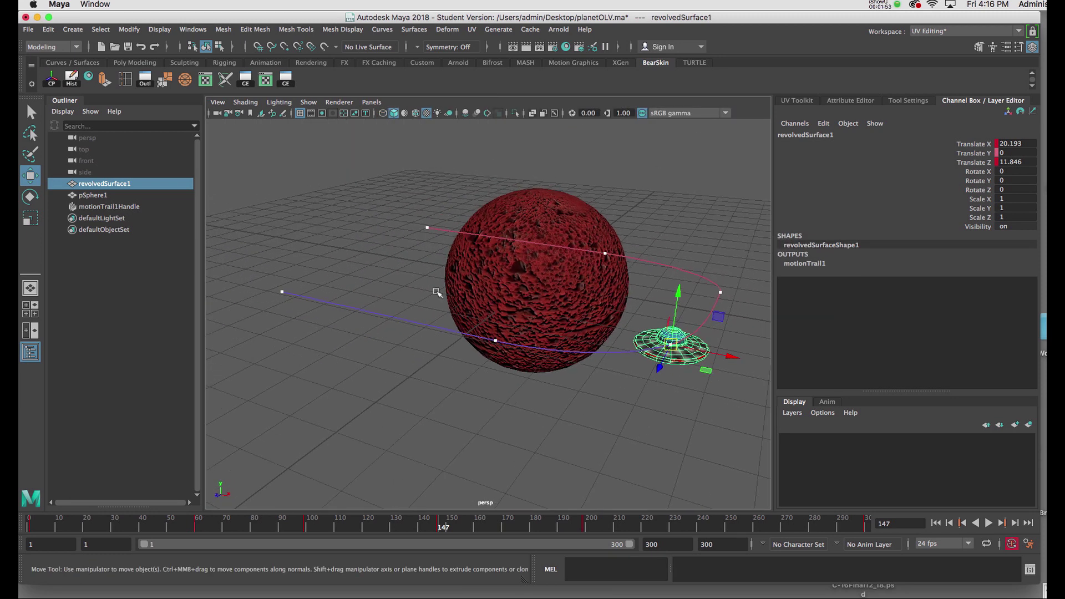
left_click(277, 285)
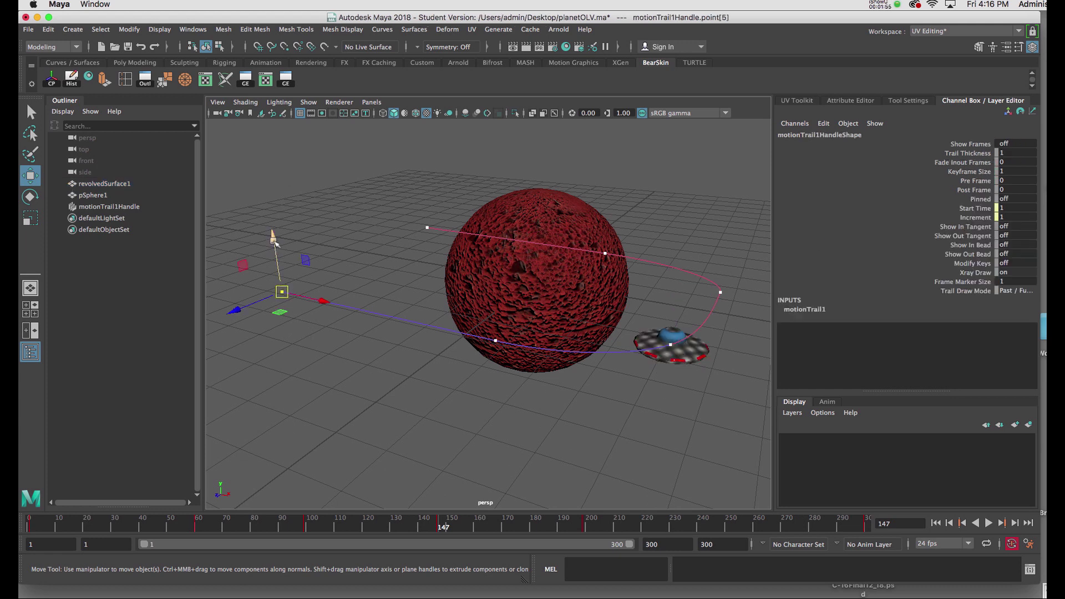
left_click_drag(274, 240, 257, 133)
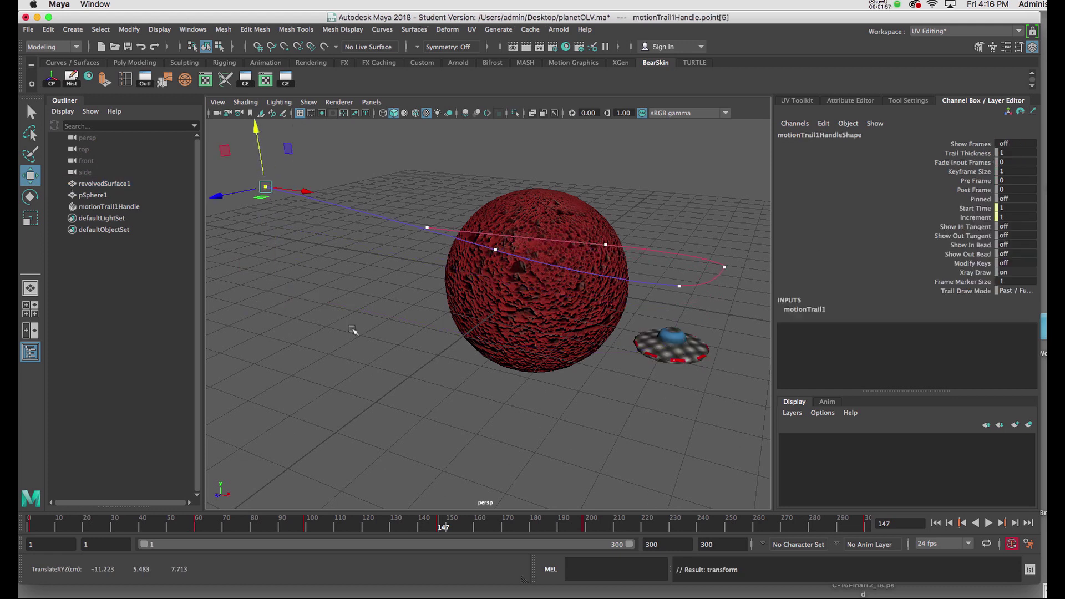
key("ctrl+z")
left_click_drag(454, 335, 391, 329, "alt")
middle_click_drag(391, 328, 395, 338, "alt")
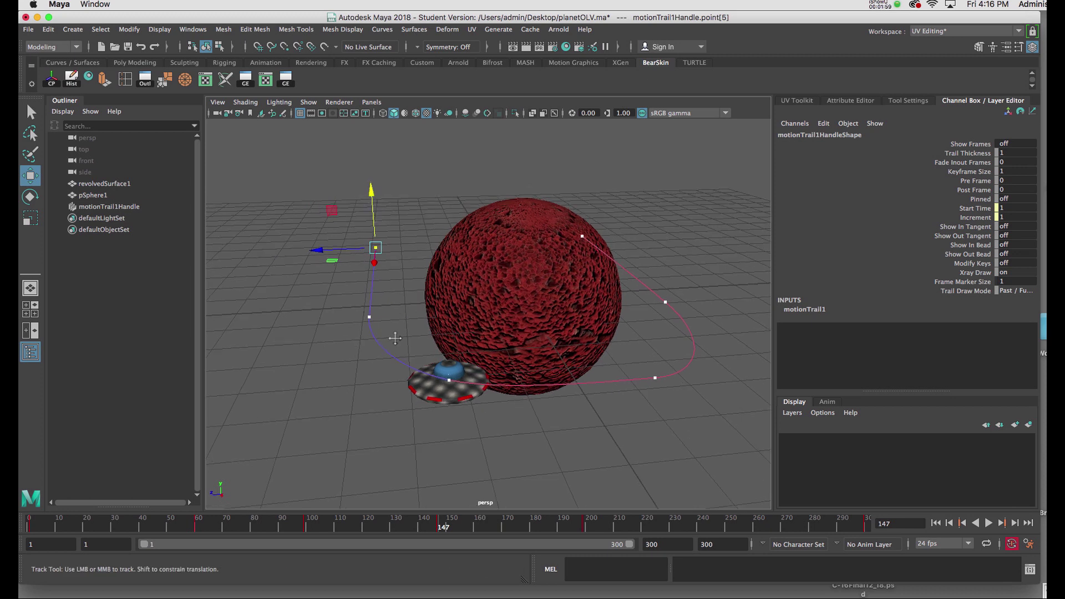
left_click_drag(395, 338, 550, 286, "alt")
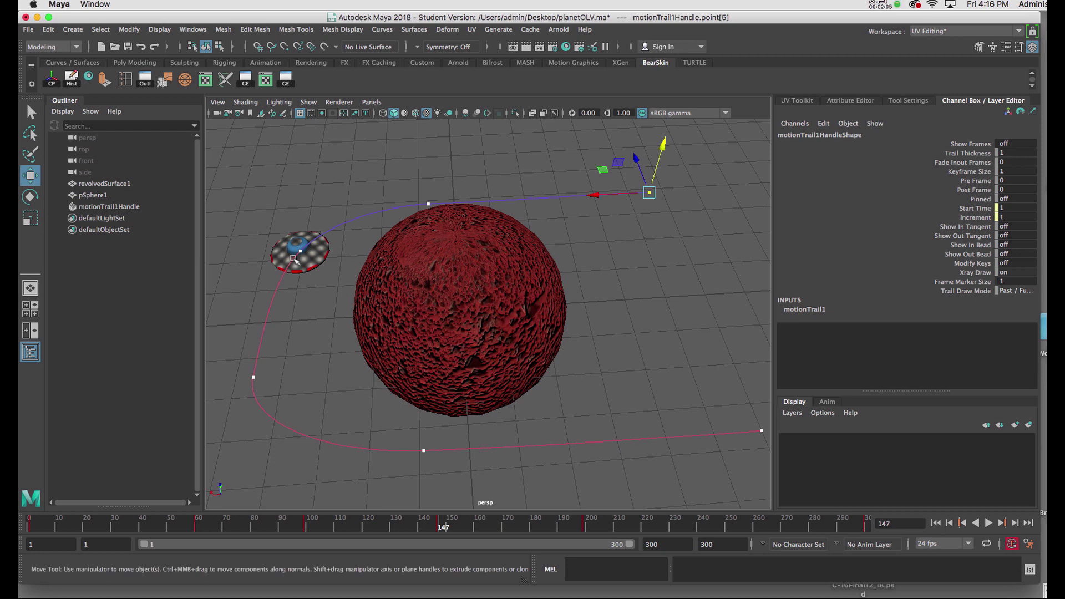
left_click(320, 260)
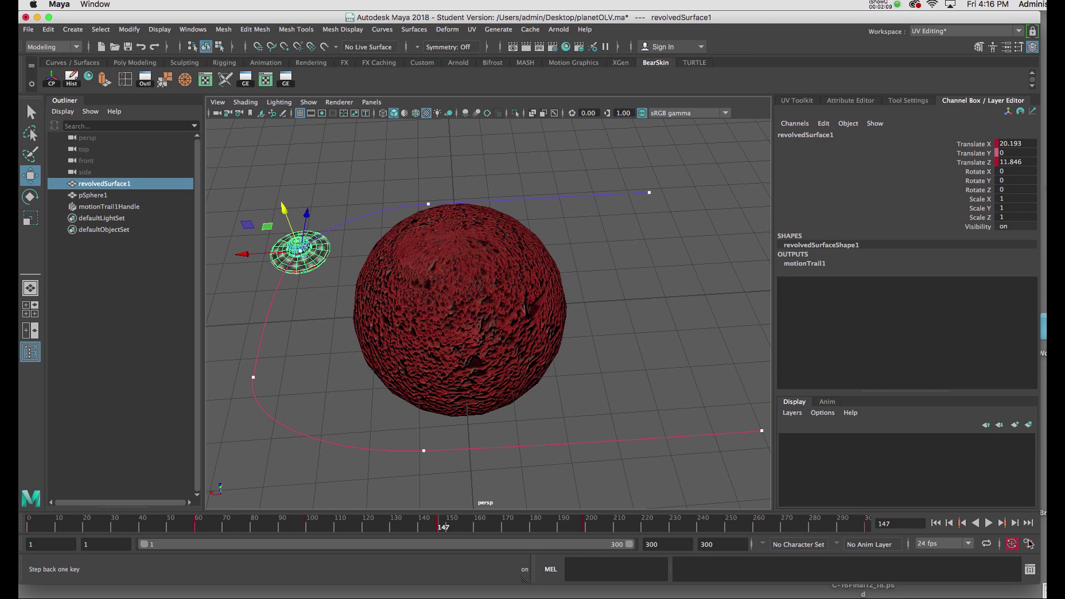
left_click(1002, 523)
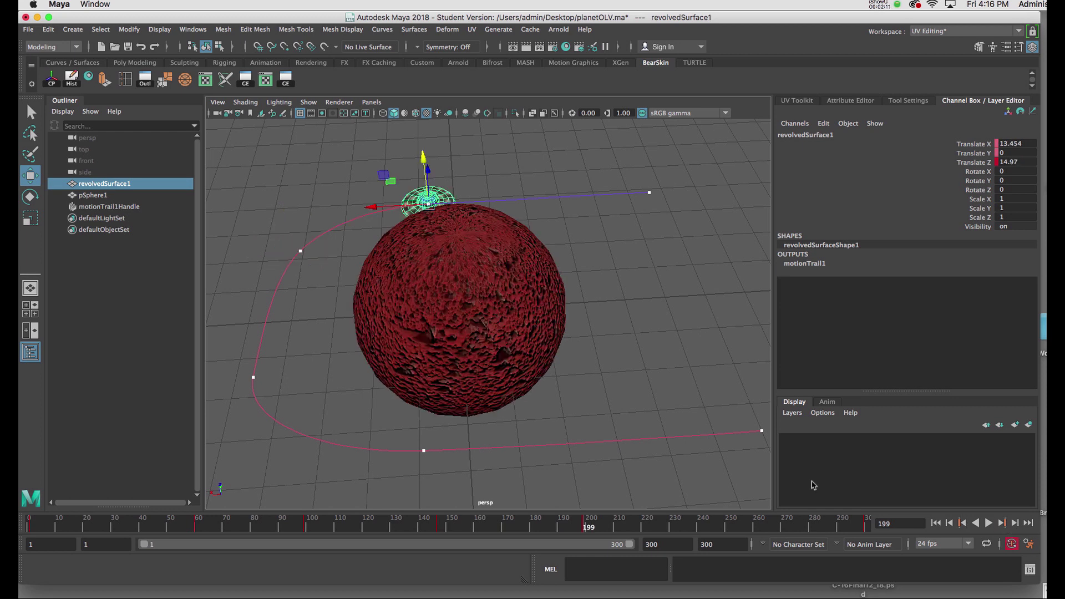
left_click_drag(499, 363, 608, 347, "alt")
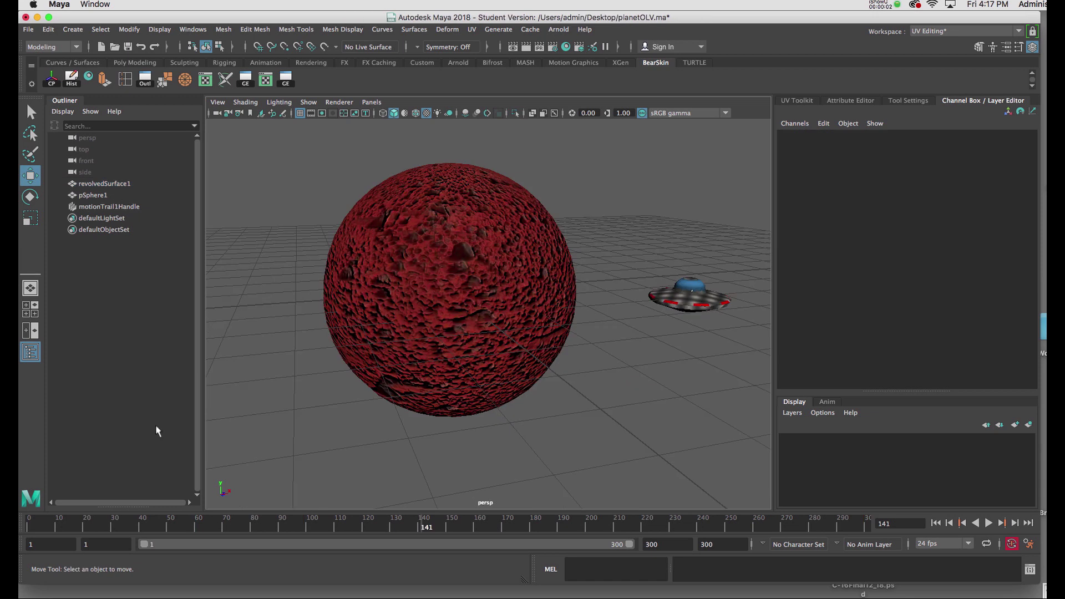
- At frame 168, zoom out and create a directional light from the Create > Lights menu
left_click_drag(64, 525, 498, 531)
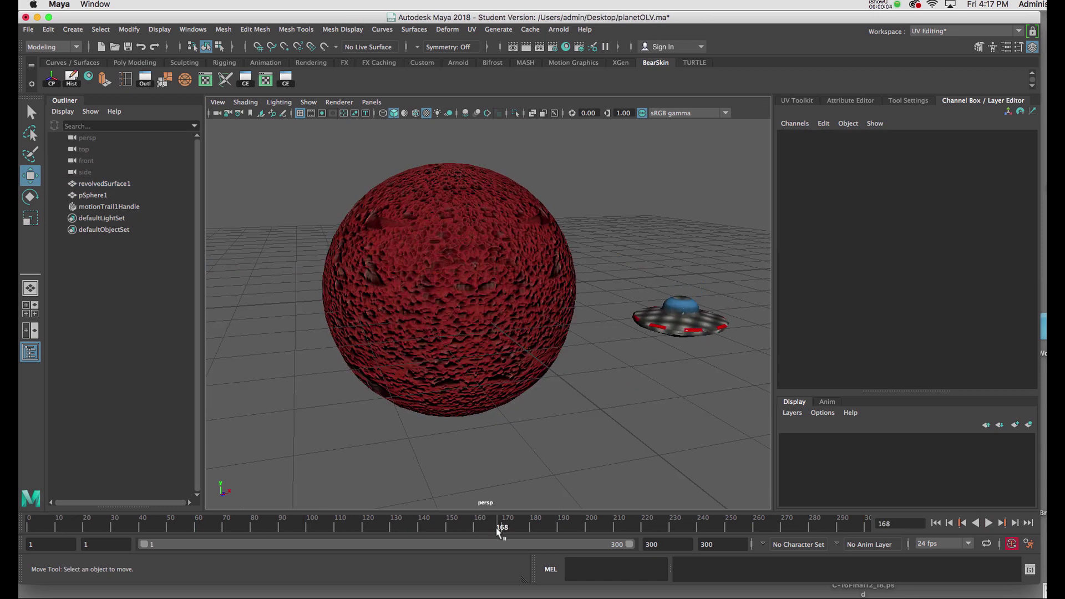
right_click_drag(538, 479, 501, 421, "alt")
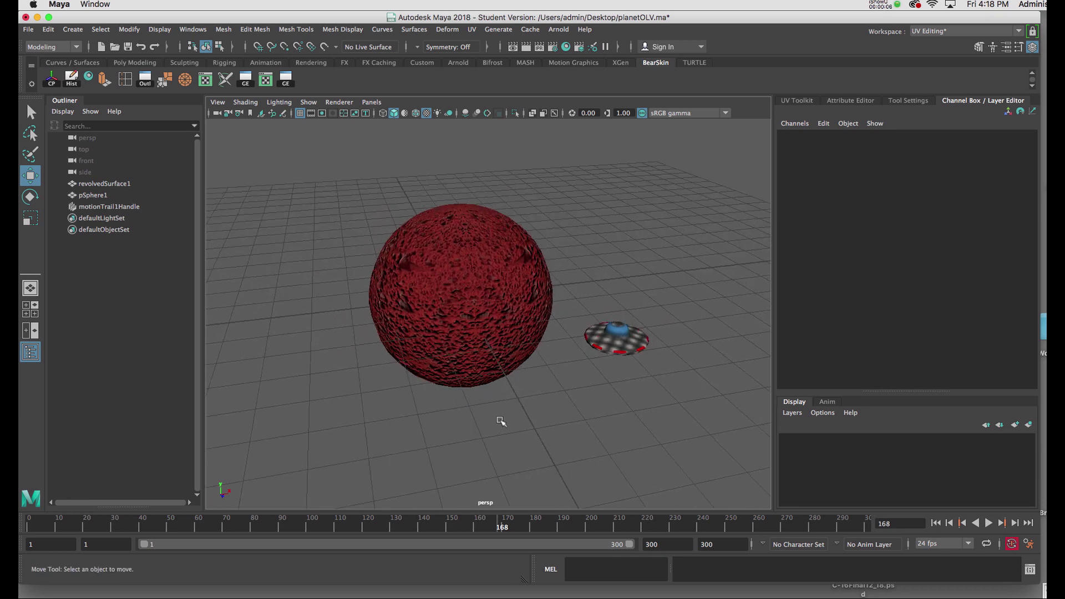
key("space")
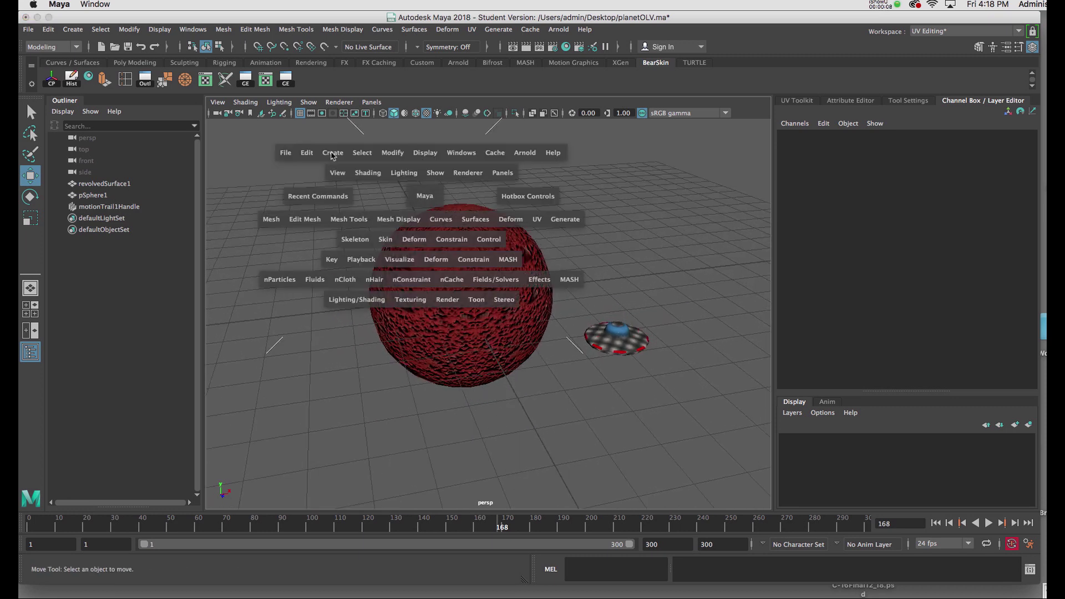
left_click(332, 156)
mouse_move(345, 223)
left_click(552, 247)
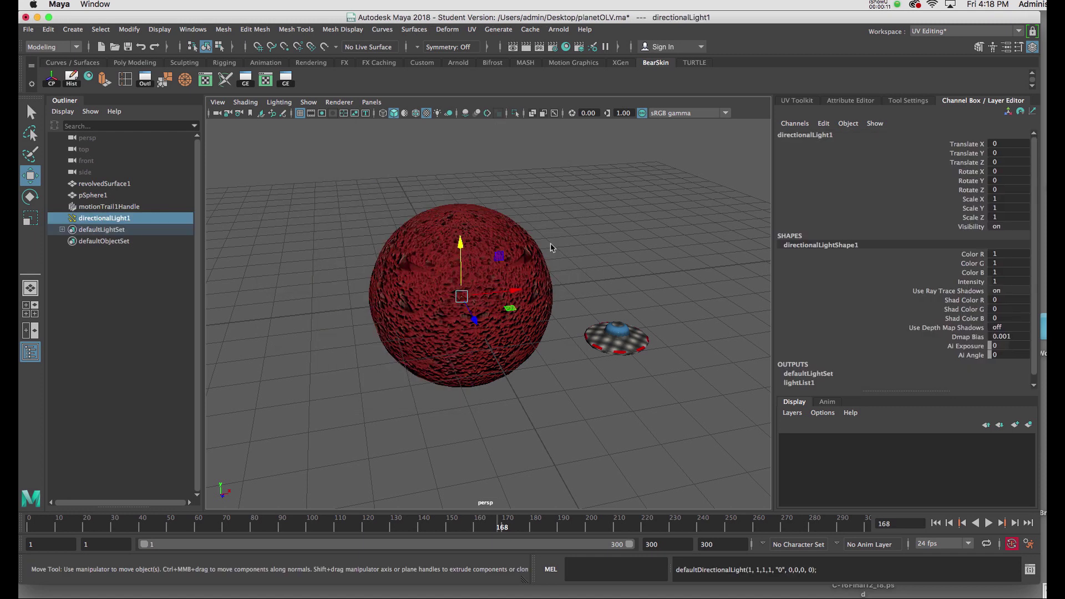
- In wireframe, move directionalLight1 to about X 5.236, Y 6.802, Z 11.879
key("4")
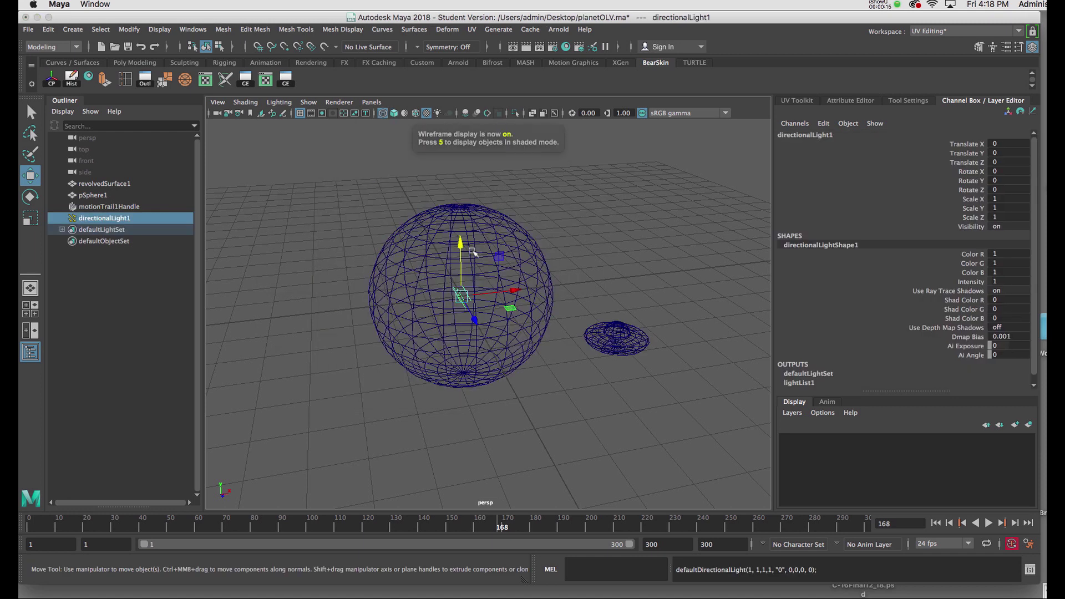
left_click_drag(462, 252, 549, 473)
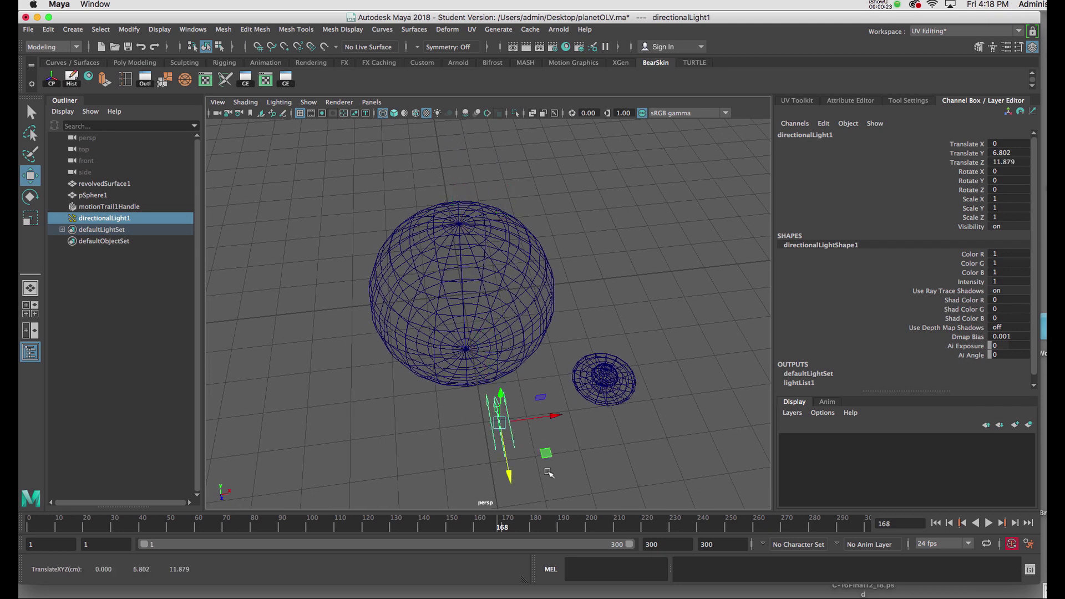
left_click_drag(556, 420, 407, 259)
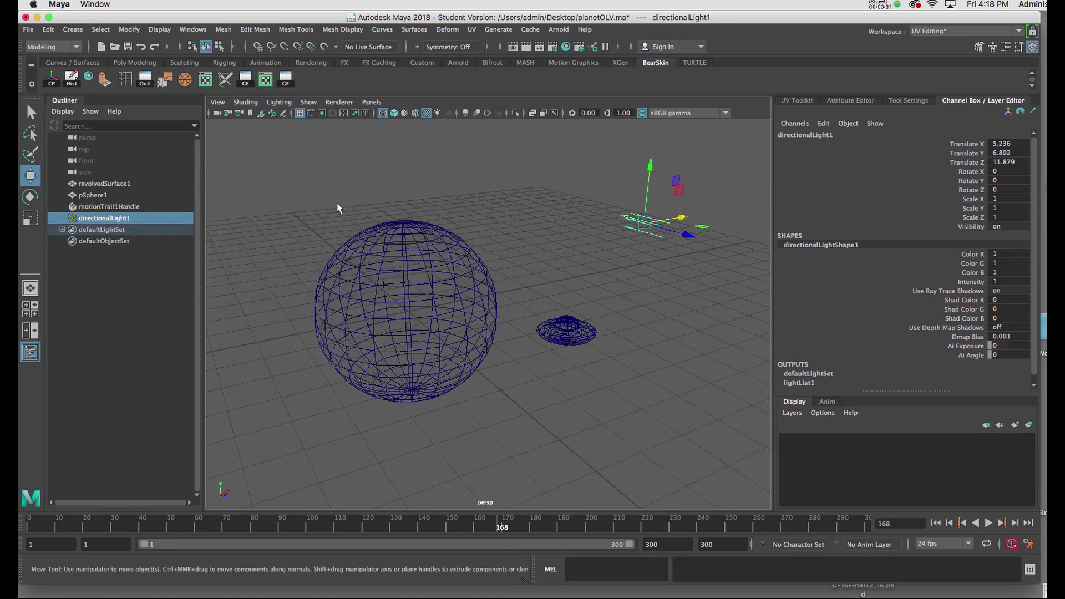
- In the top view, move the directional light beside the planet to X 7.729, Z 10.977
key("space")
key("space")
scroll(355, 239, "down", 1)
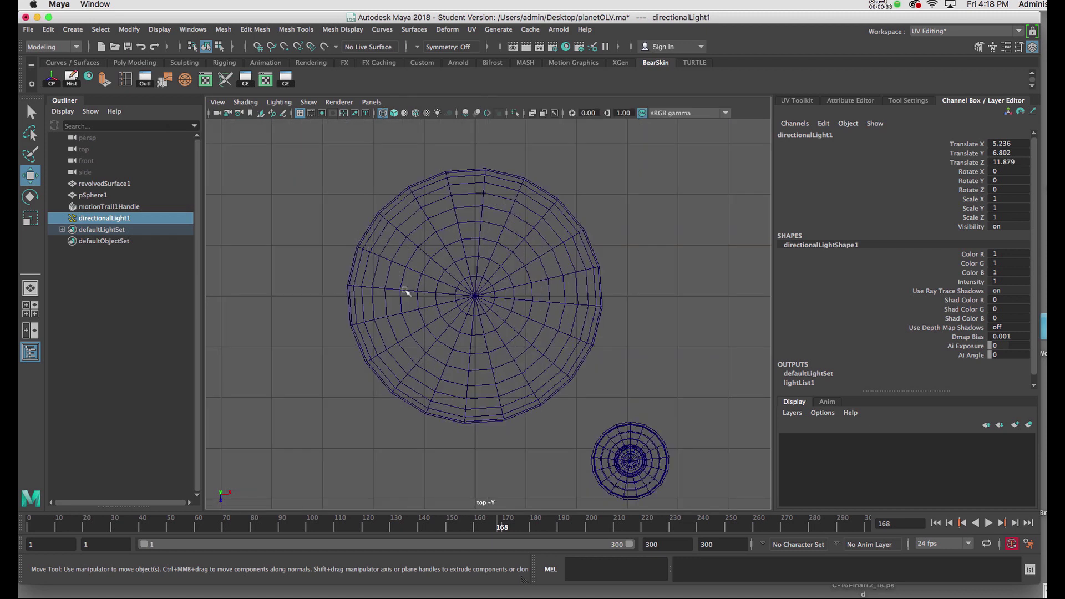
scroll(349, 195, "down", 4)
middle_click_drag(438, 308, 428, 231, "alt")
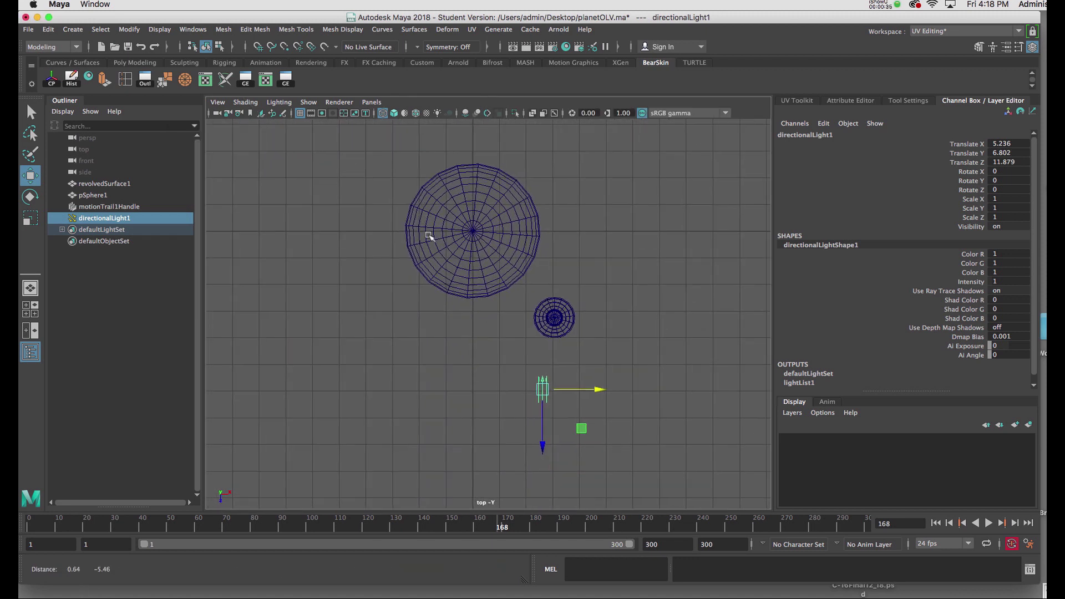
left_click_drag(541, 385, 577, 380)
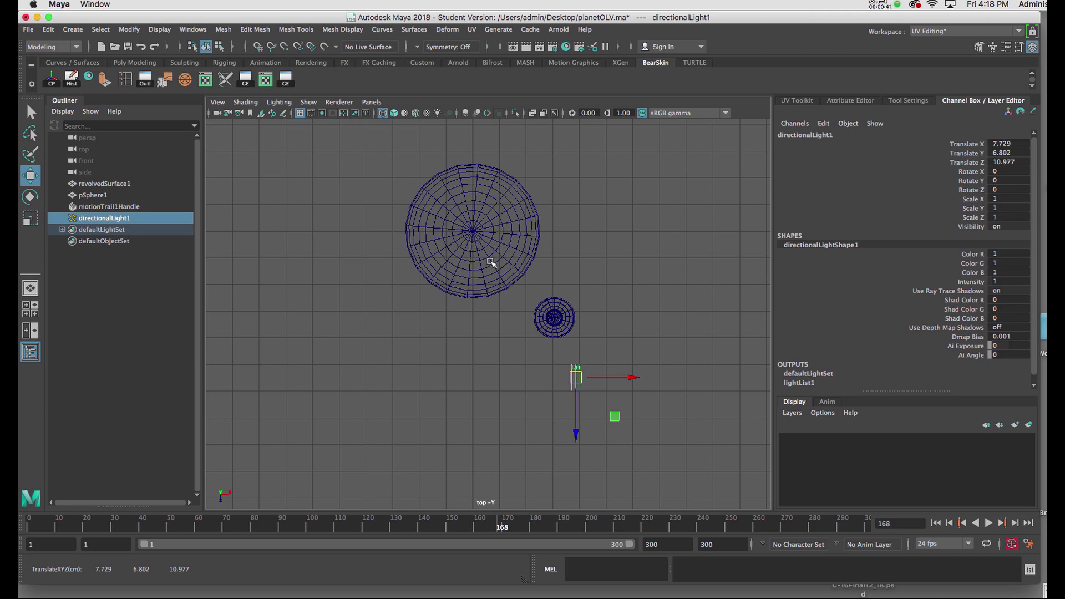
- Snap the light's center of interest onto the planet centre, giving Rotate Y 35.151
key("t")
left_click_drag(576, 311, 474, 233)
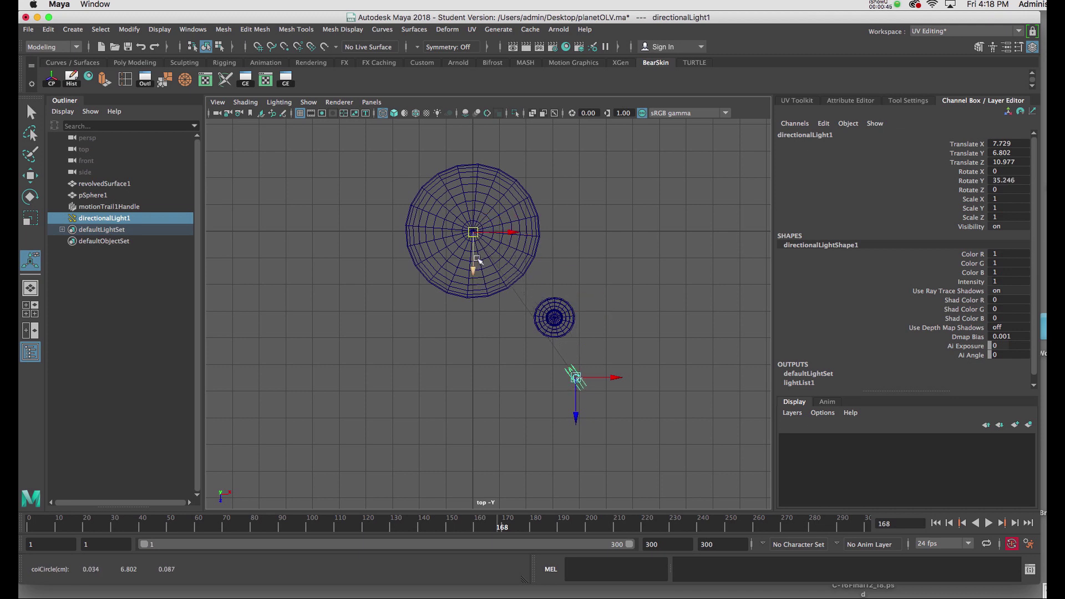
key("x")
mouse_move(473, 233)
left_mouse_down()
mouse_move(486, 241)
mouse_move(473, 232)
left_mouse_up()
key("space")
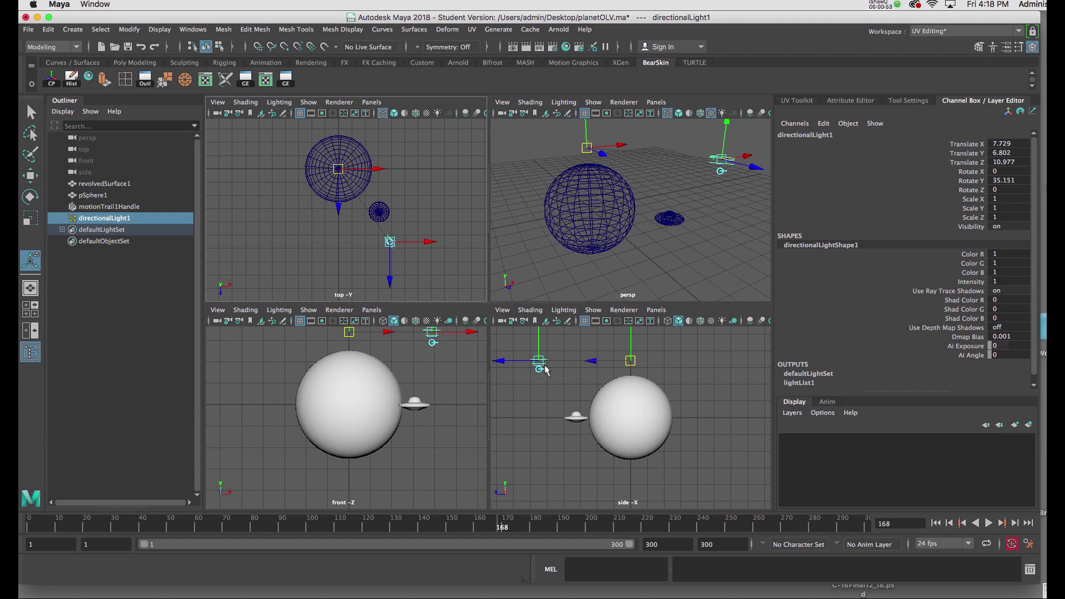
- In the side view, snap the light's aim down onto the planet centre, setting Rotate X -26.87
key("space")
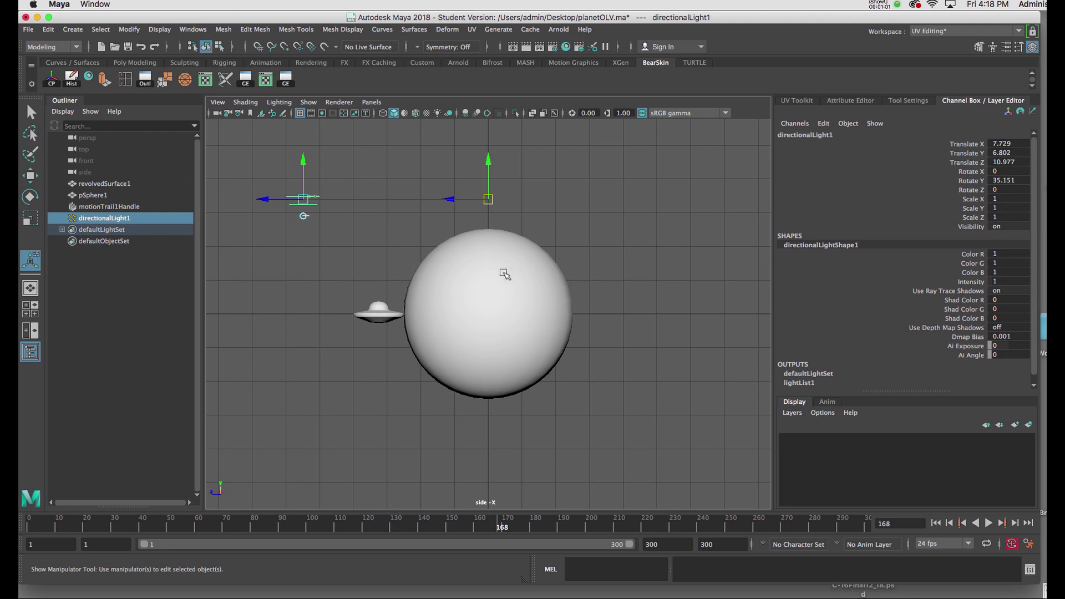
key("4")
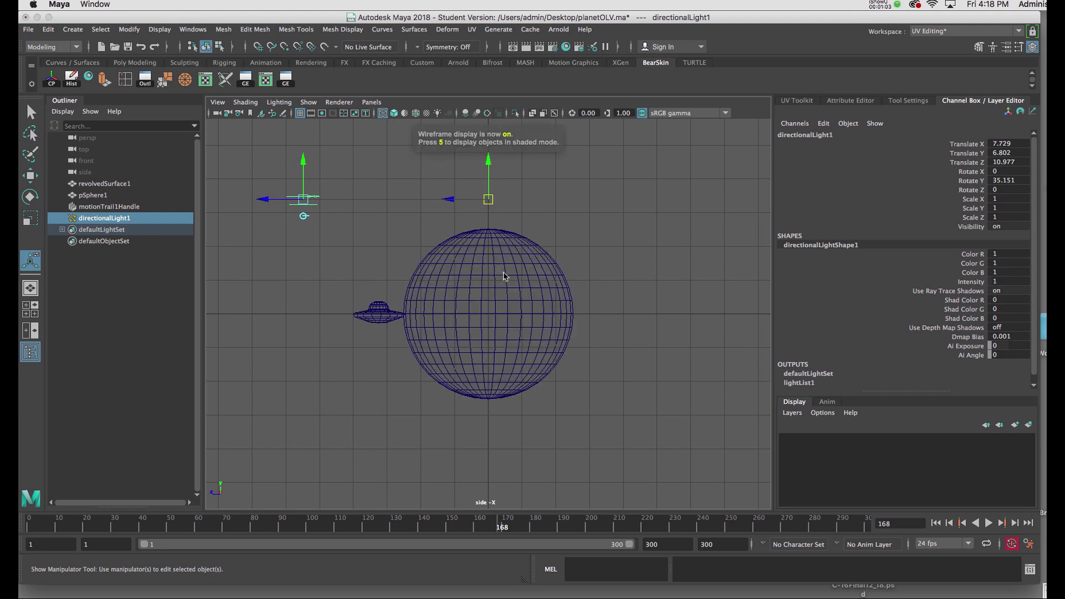
key("x")
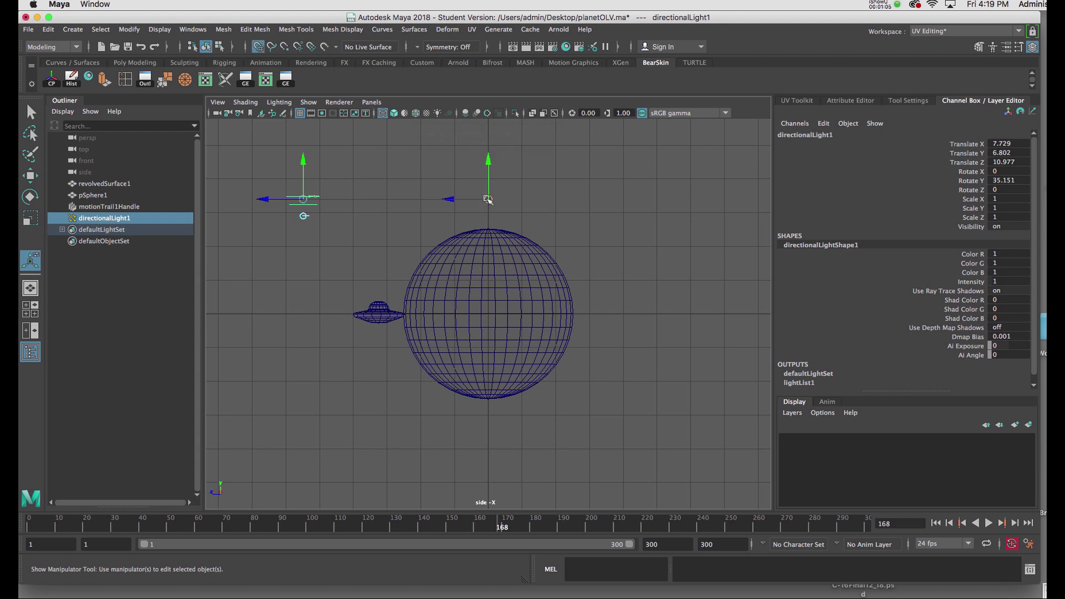
left_click_drag(488, 198, 488, 314)
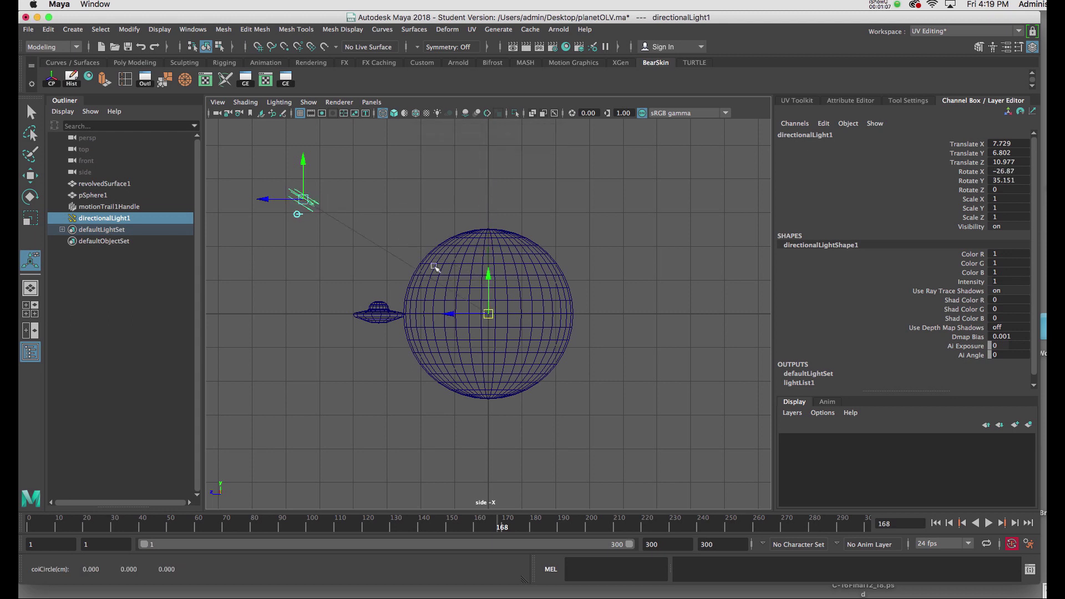
key("space")
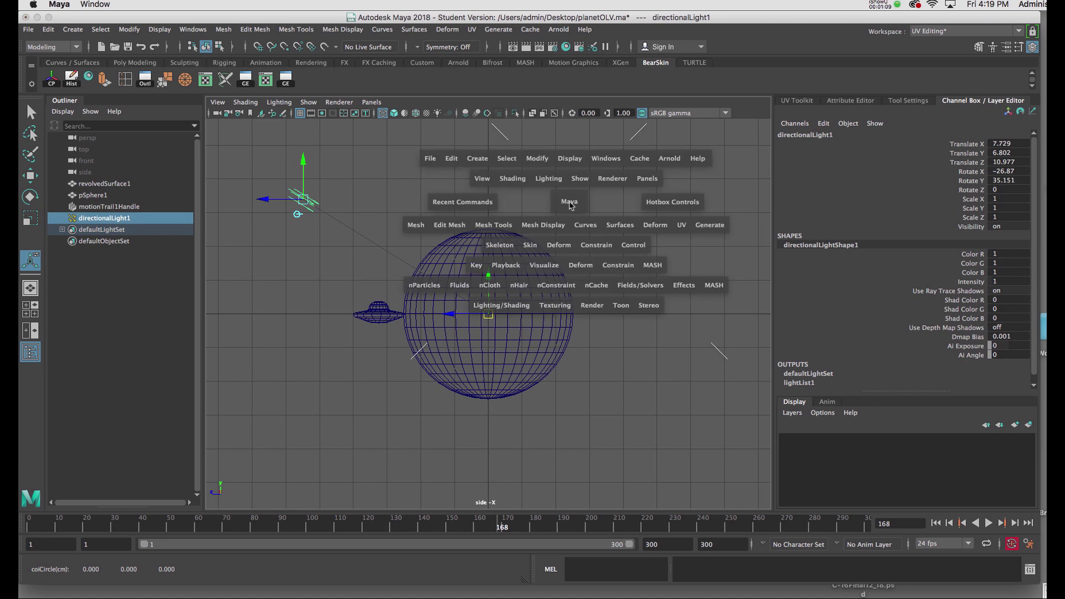
key("space")
left_click_drag(570, 223, 513, 272, "alt")
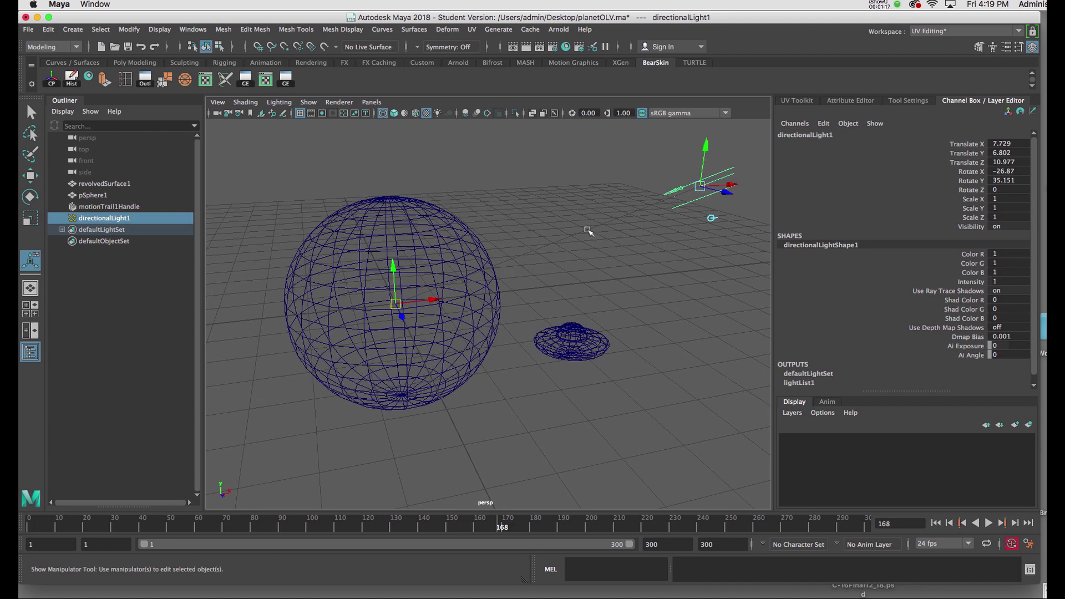
- Set directionalLight1's intensity to 4.189 and open Arnold RenderView
key("ctrl+a")
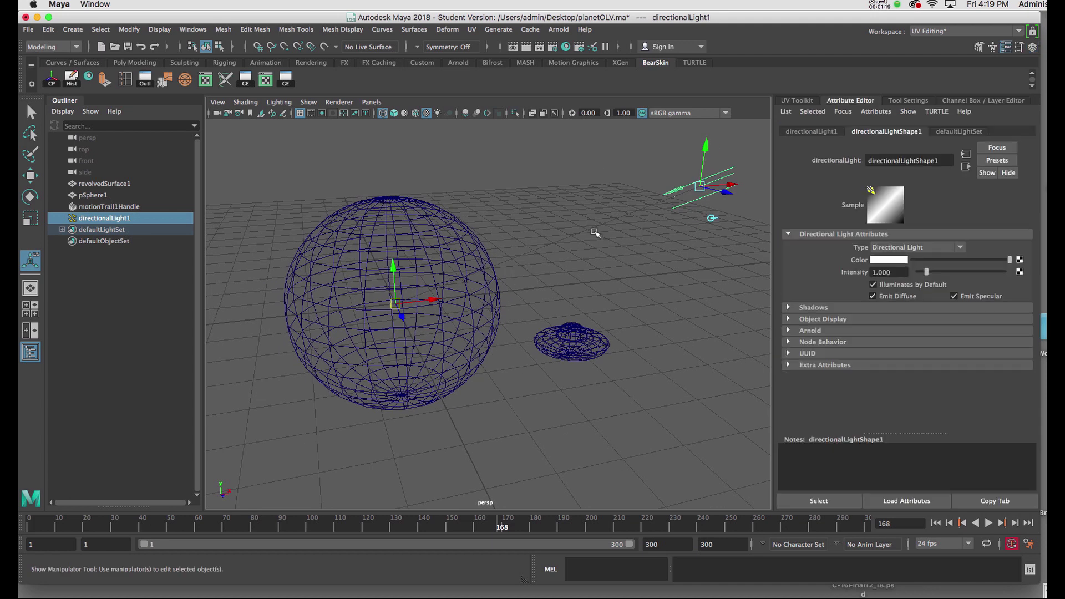
left_click_drag(926, 276, 954, 278)
left_click(559, 29)
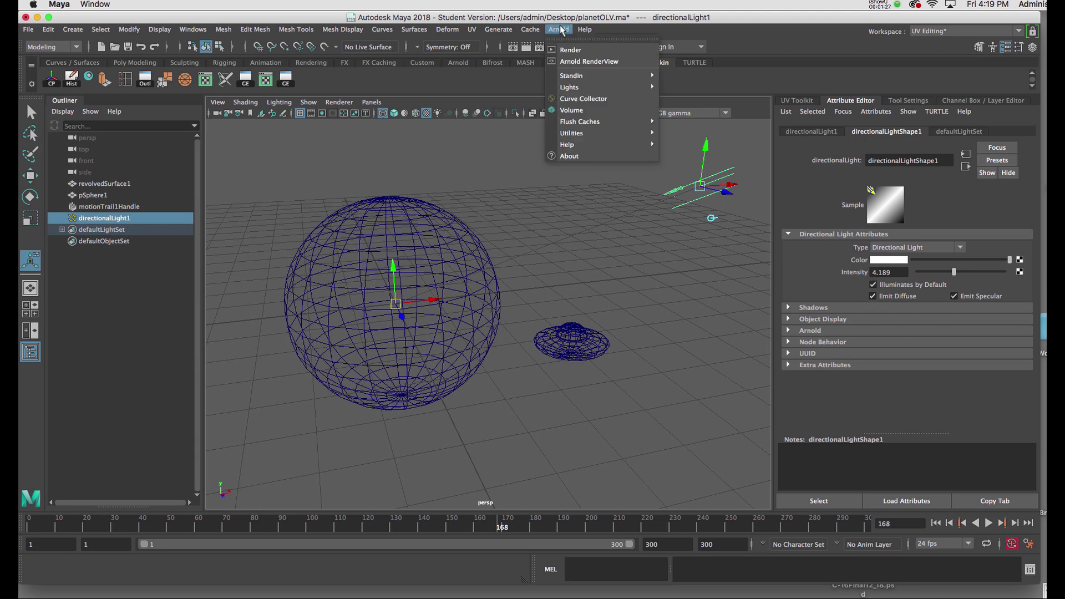
left_click(573, 63)
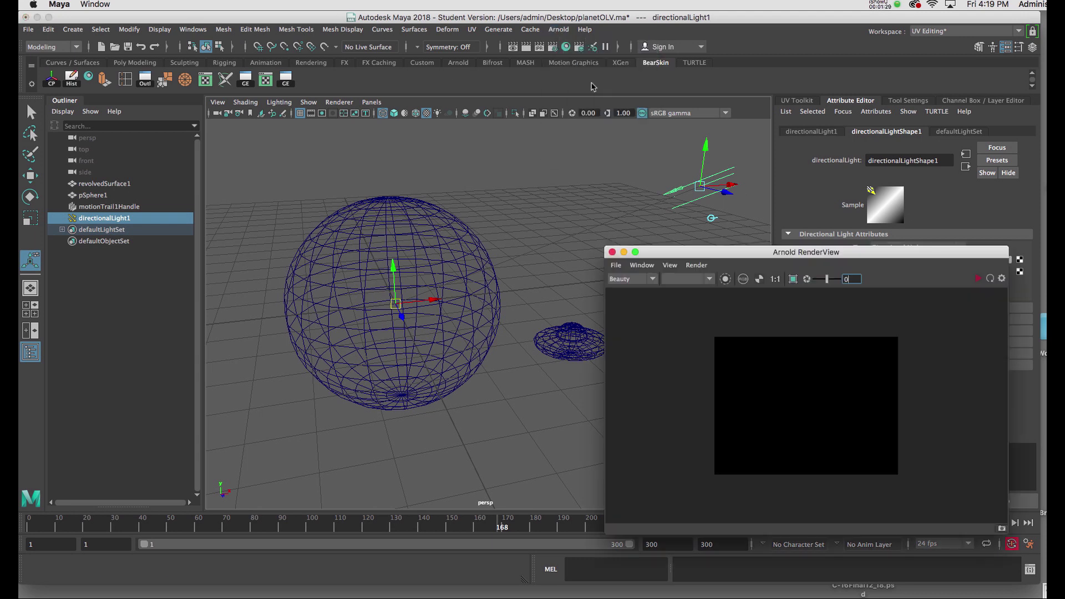
- Arrange the RenderView window and play the animation, stopping at frame 192
left_click_drag(832, 254, 789, 131)
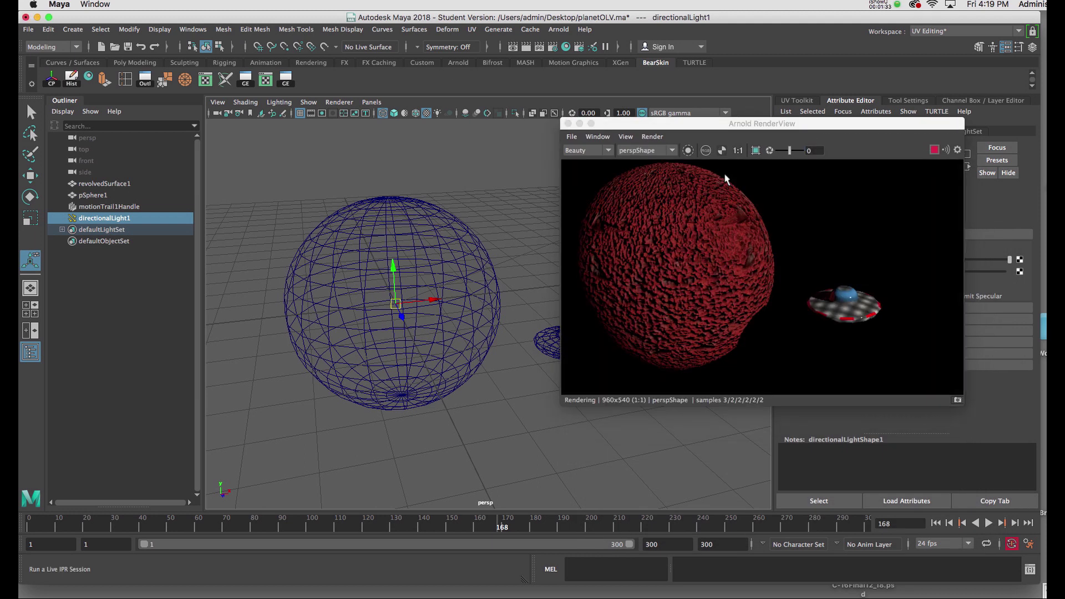
left_click_drag(721, 123, 786, 126)
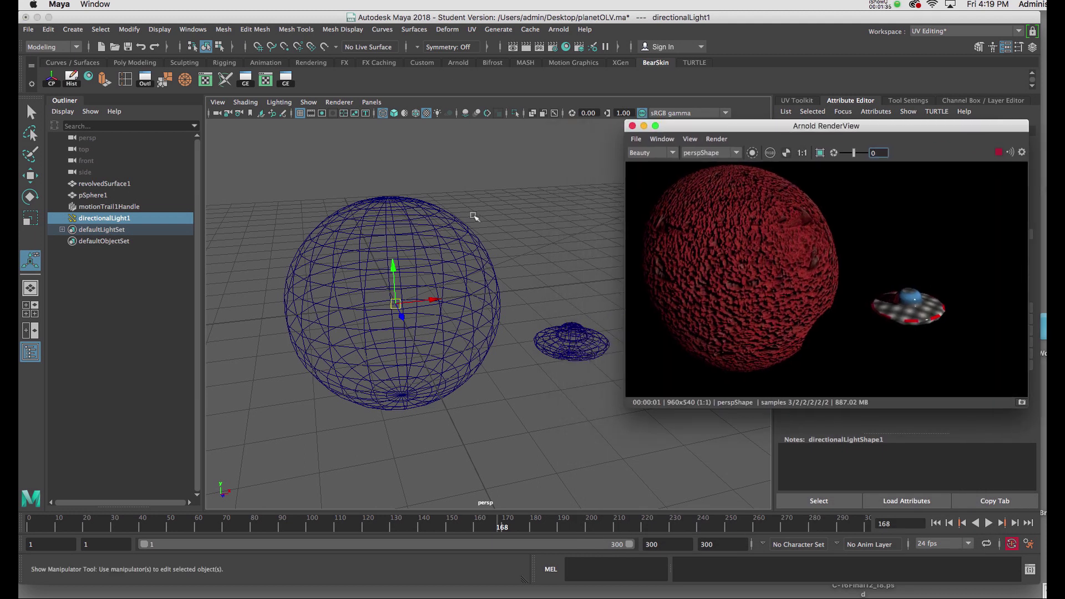
mouse_move(470, 256)
left_mouse_down("alt")
mouse_move(461, 244)
mouse_move(427, 245)
mouse_move(463, 238)
mouse_move(467, 249)
mouse_move(476, 238)
left_mouse_up("alt")
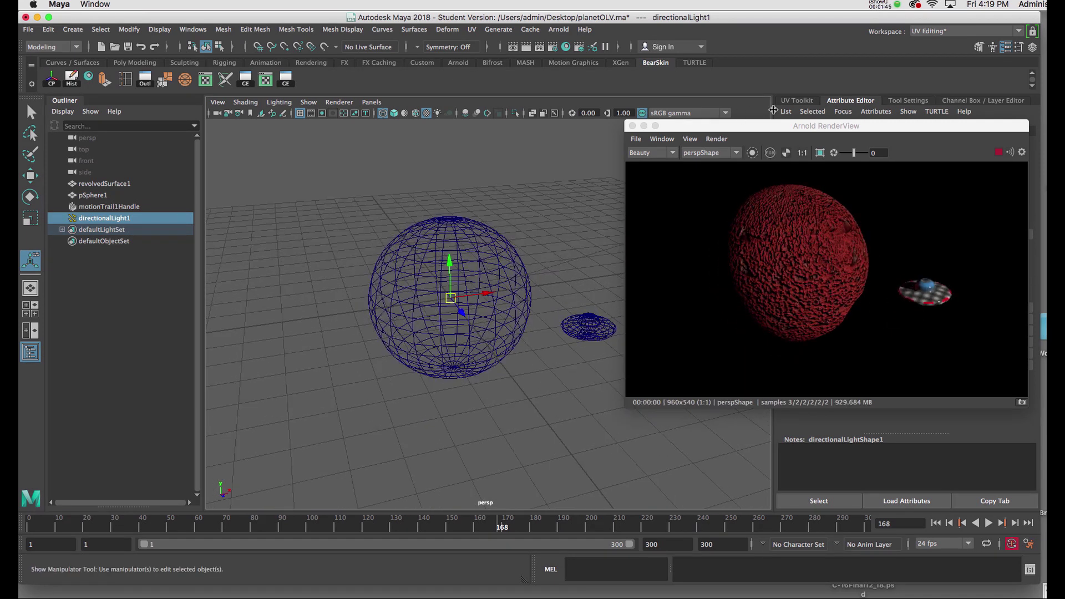
left_click_drag(779, 132, 749, 89)
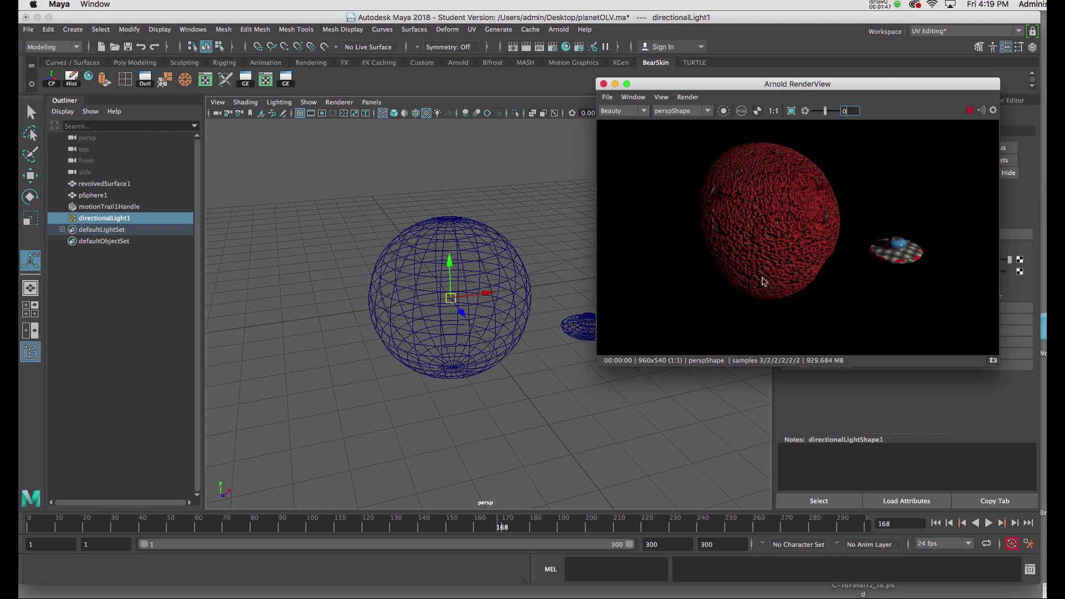
left_click(458, 523)
key("alt+v")
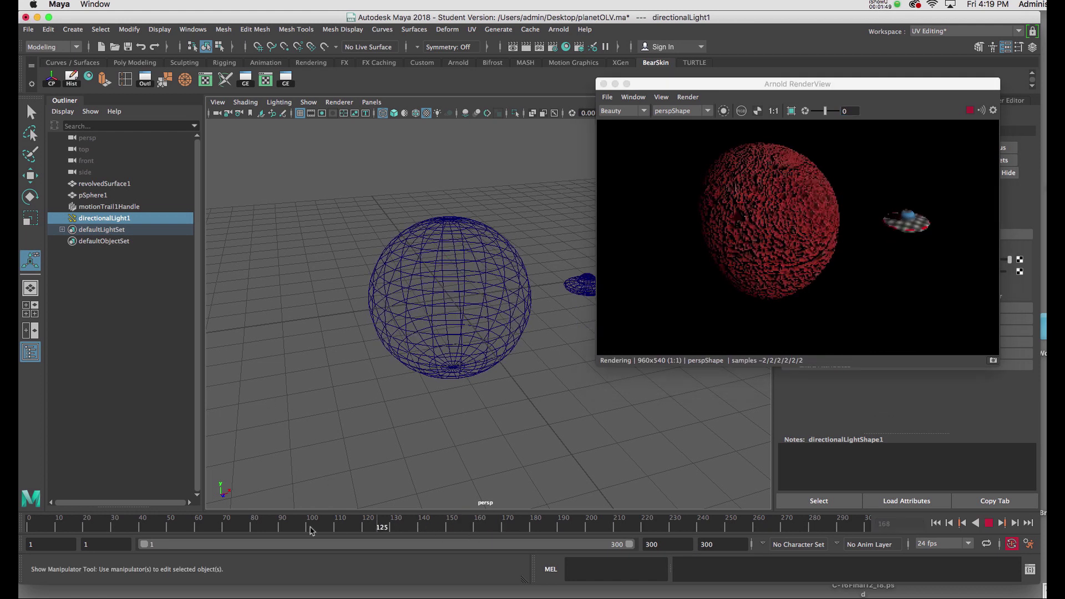
key("alt+v")
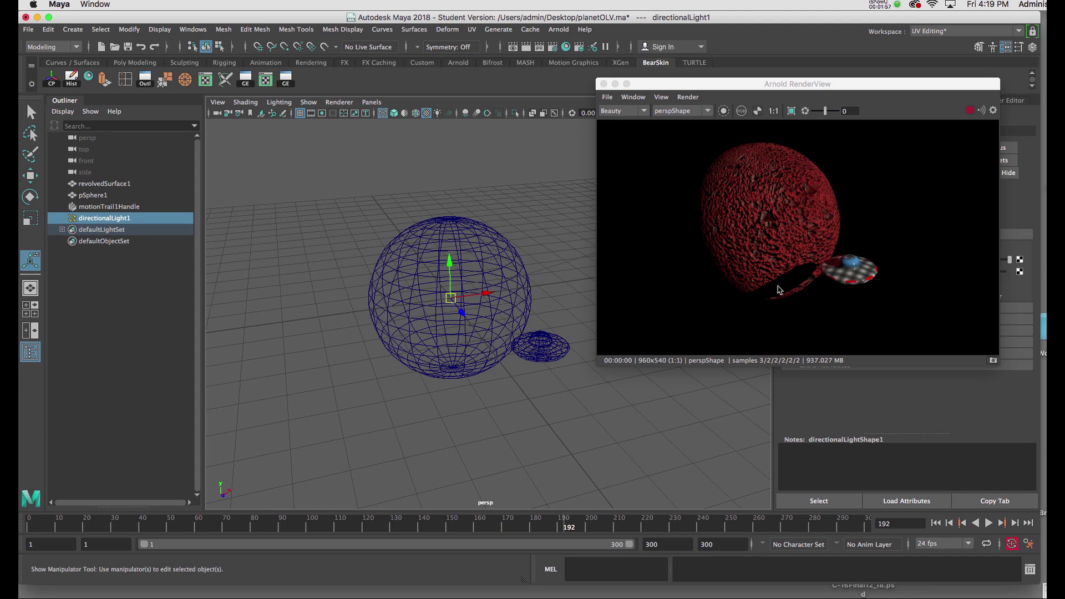
- Move the RenderView window to uncover the light attributes
left_click_drag(688, 89, 433, 117)
- Lighten the light's Shadow Color from black to grey and reframe the perspective render
left_click(790, 307)
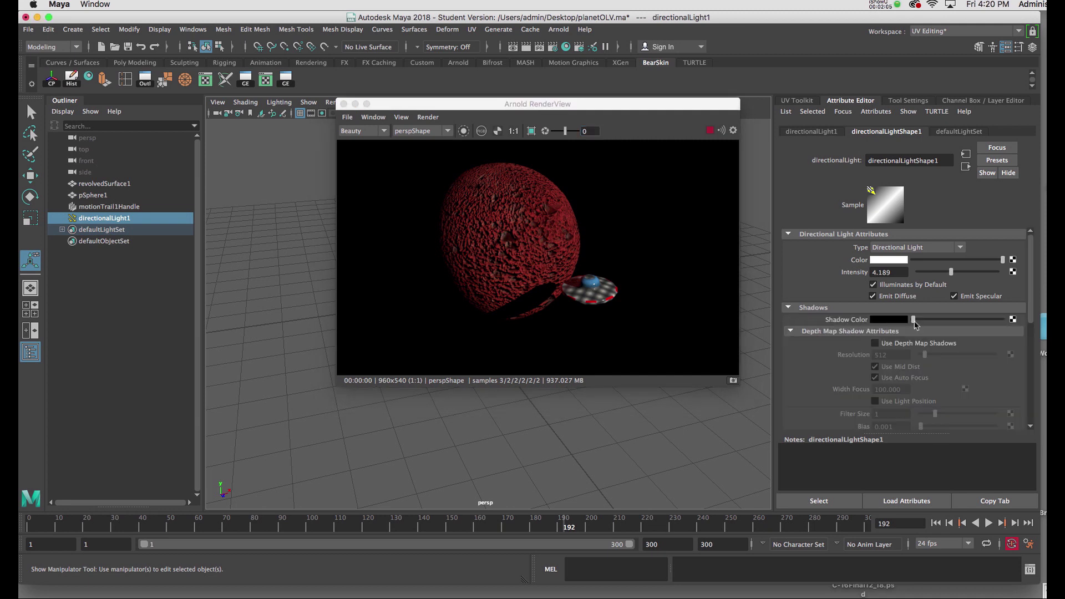
left_click_drag(913, 320, 952, 321)
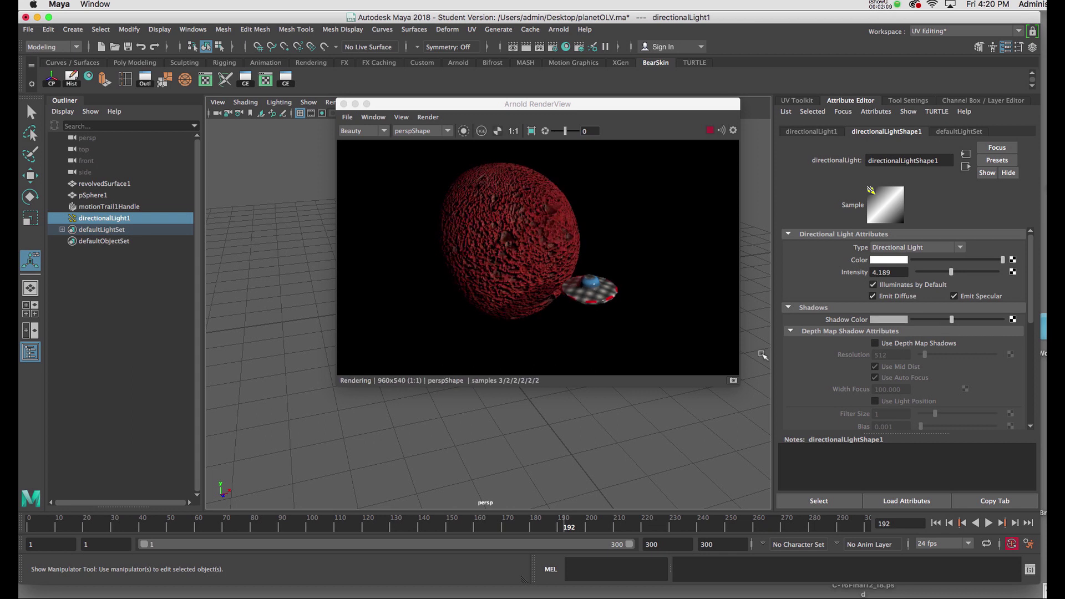
left_click_drag(555, 104, 698, 136)
left_click_drag(369, 387, 396, 300, "alt")
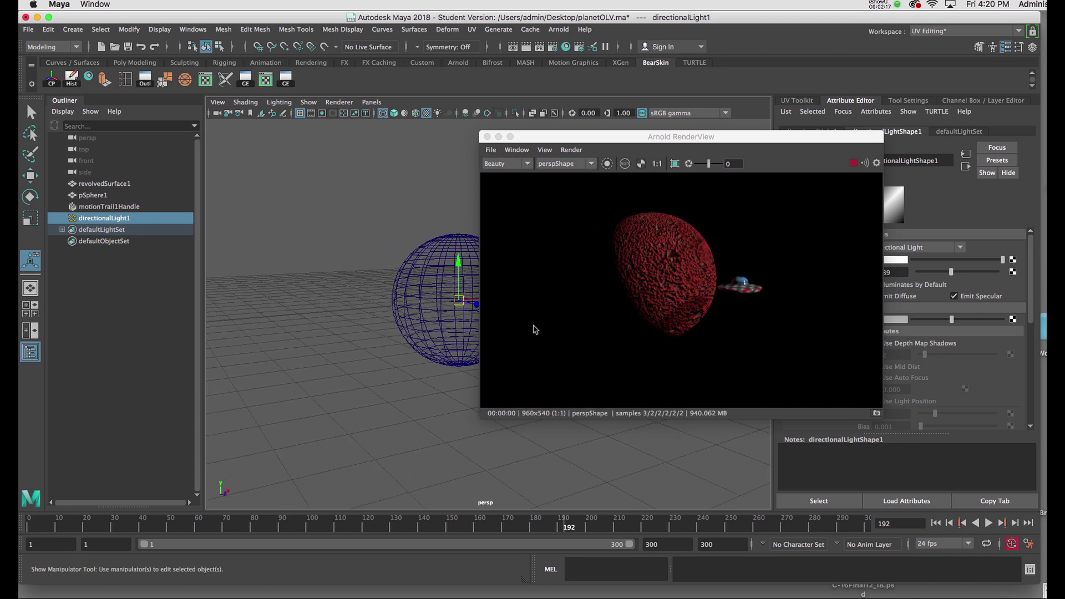
left_click_drag(636, 139, 662, 133)
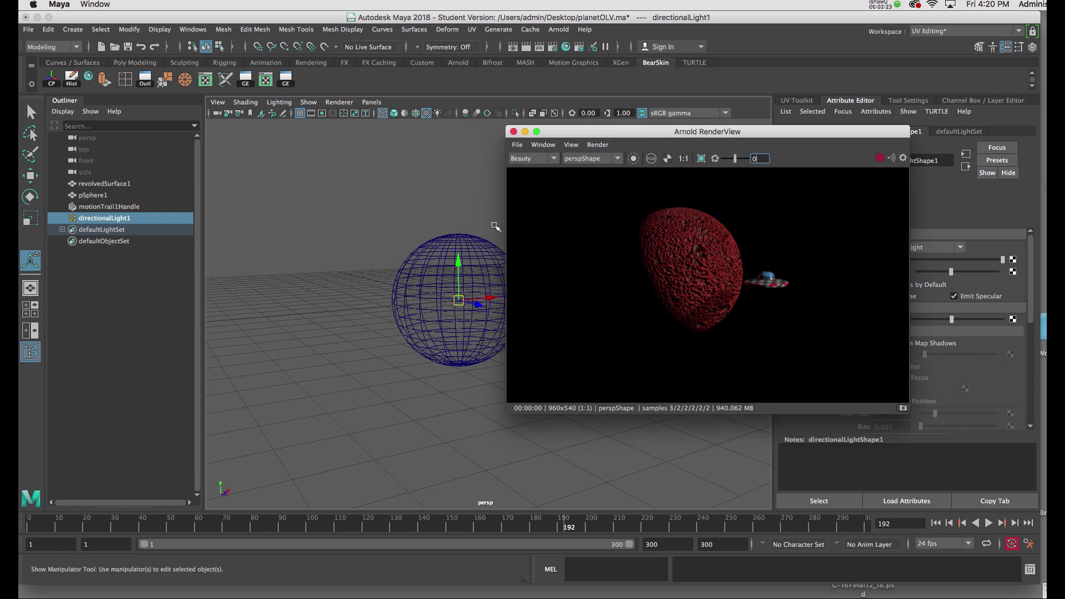
left_click_drag(587, 139, 682, 173)
left_click_drag(448, 335, 401, 342, "alt")
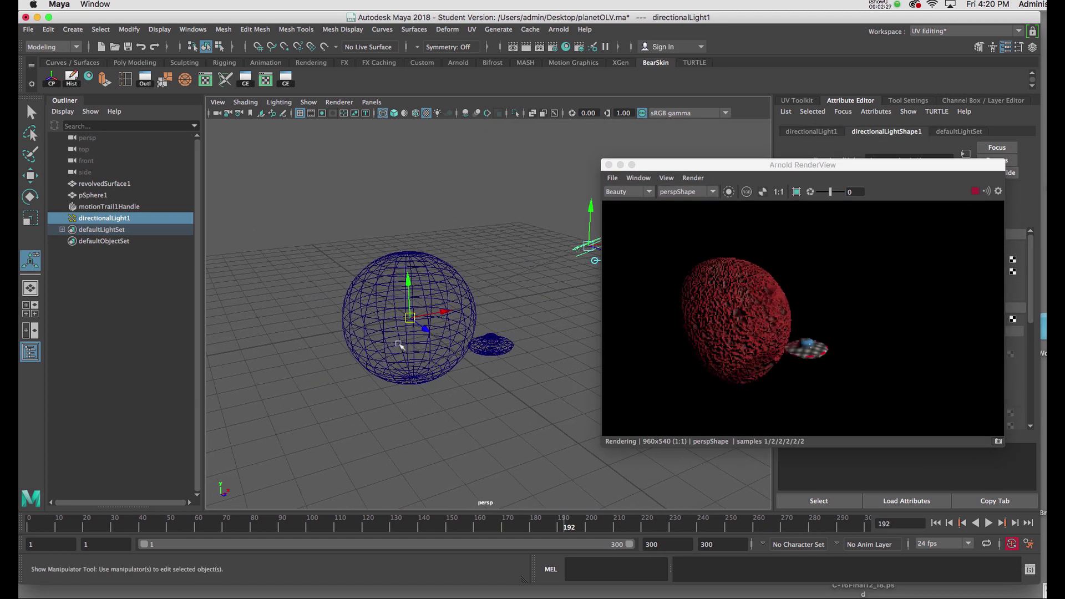
- Duplicate the directional light and move the copy to the planet's left
key("ctrl+d")
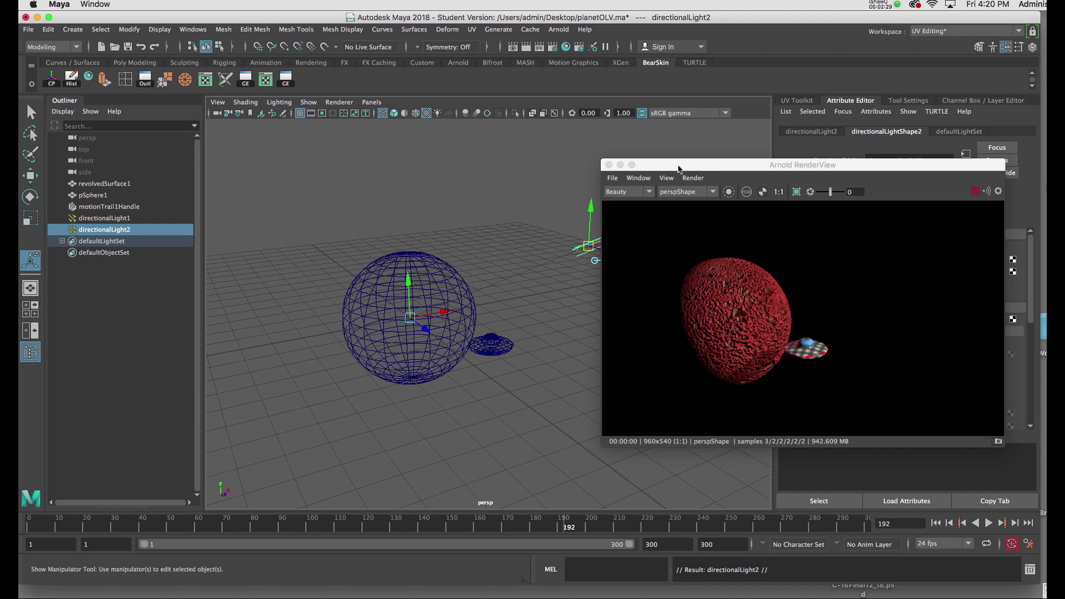
left_click_drag(669, 167, 733, 147)
left_click_drag(589, 245, 322, 326)
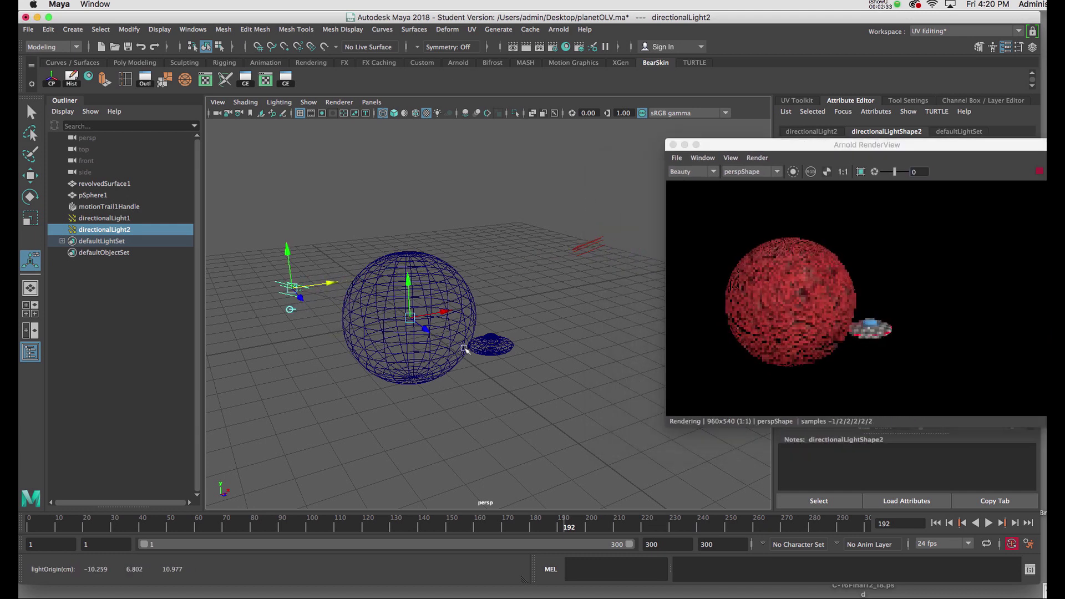
- Shrink the RenderView window and change the second light's Type to Spot Light
left_click_drag(797, 145, 706, 133)
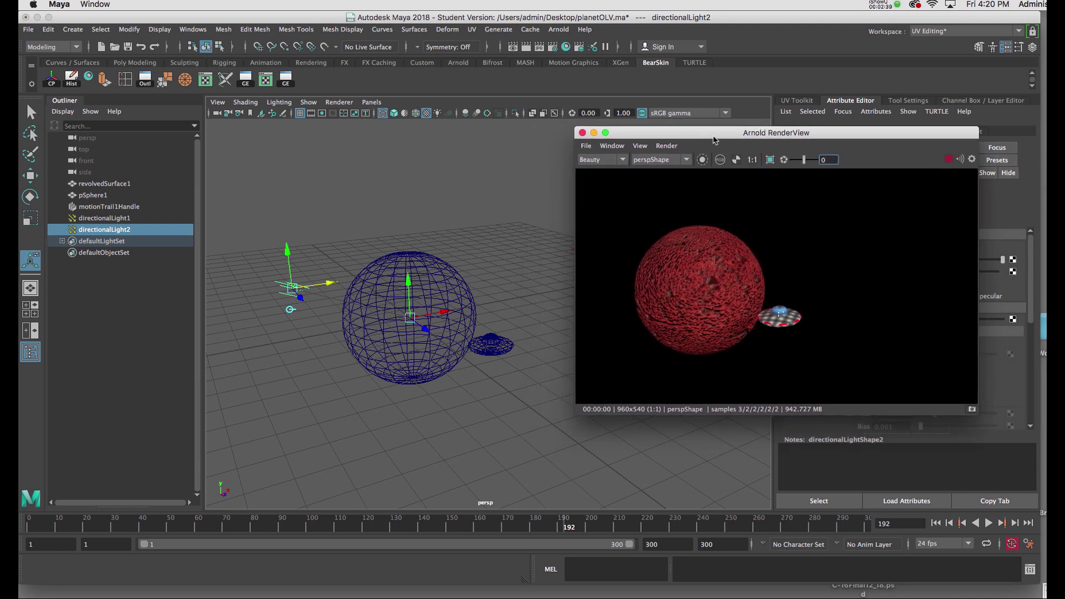
left_click_drag(714, 139, 634, 360)
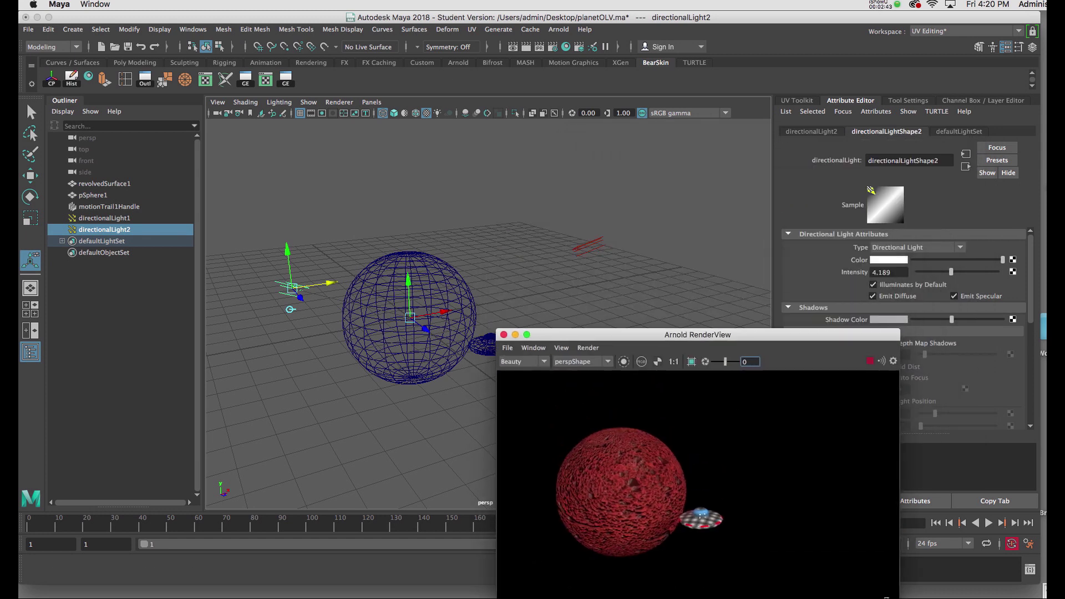
left_click_drag(899, 597, 677, 529)
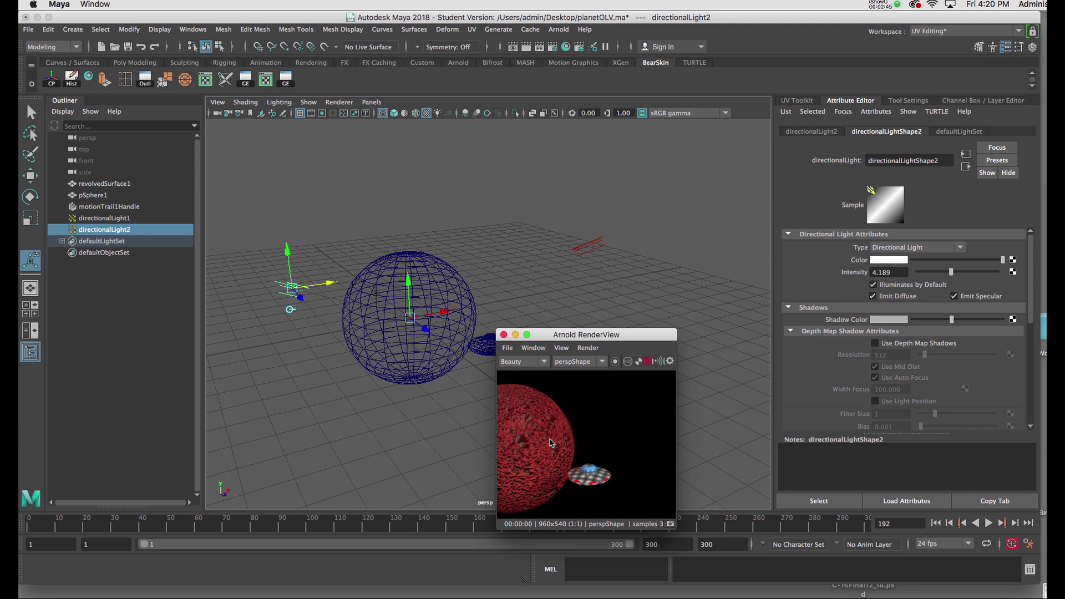
left_click(945, 254)
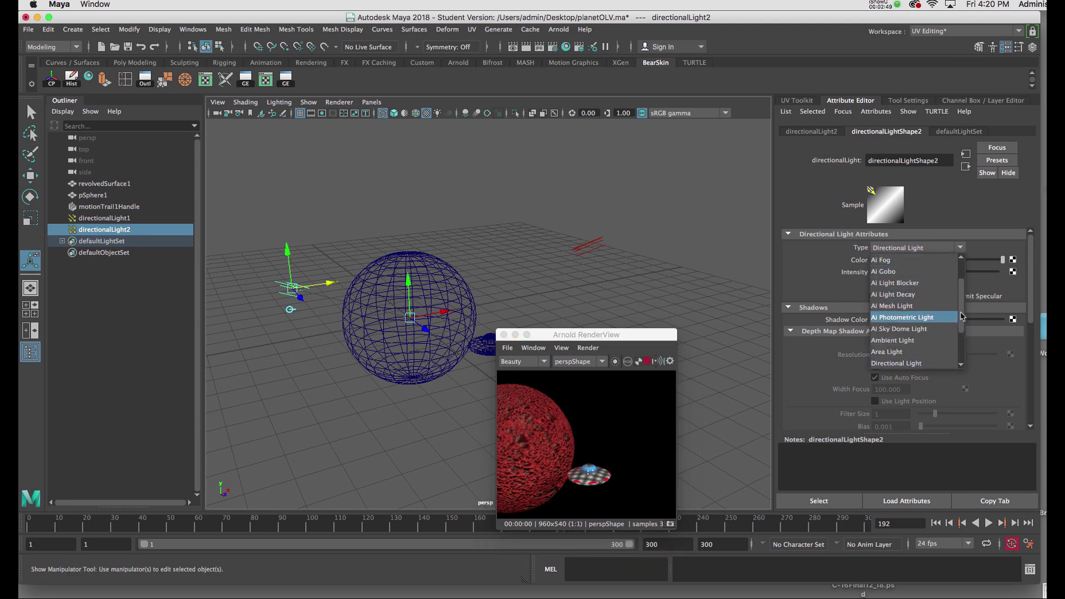
scroll(962, 317, "down", 5)
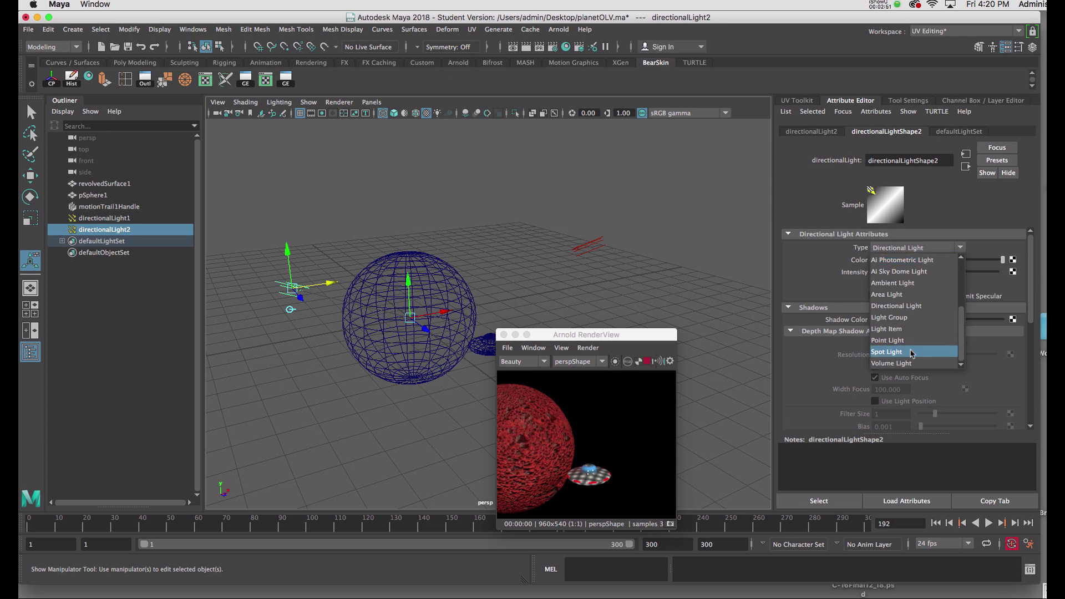
left_click(912, 352)
- Set the spot light's Penumbra Angle to 10
left_click_drag(620, 346, 642, 223)
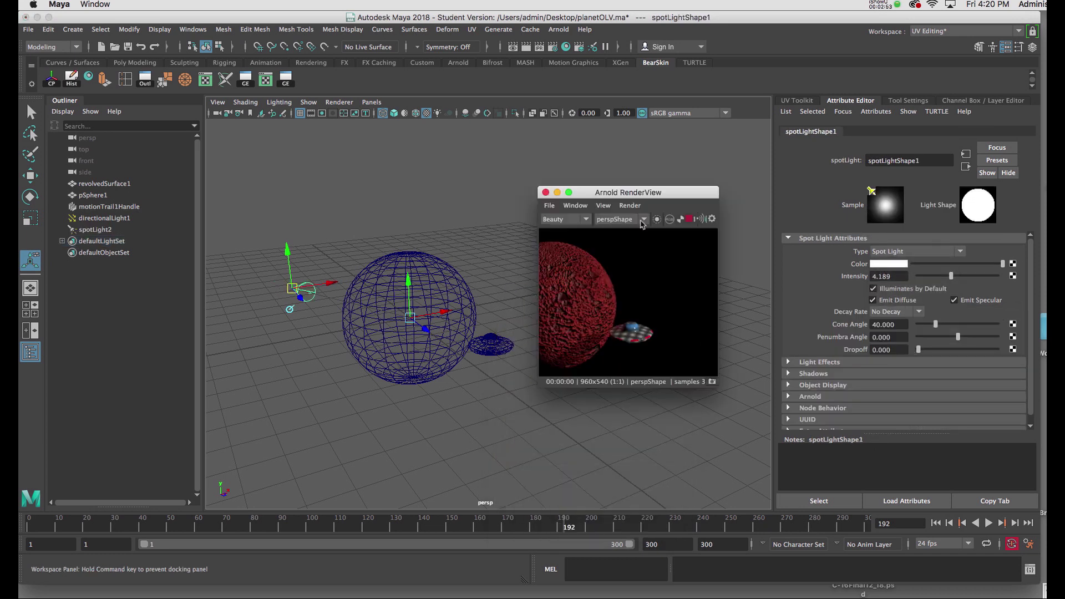
scroll(488, 311, "down", 4)
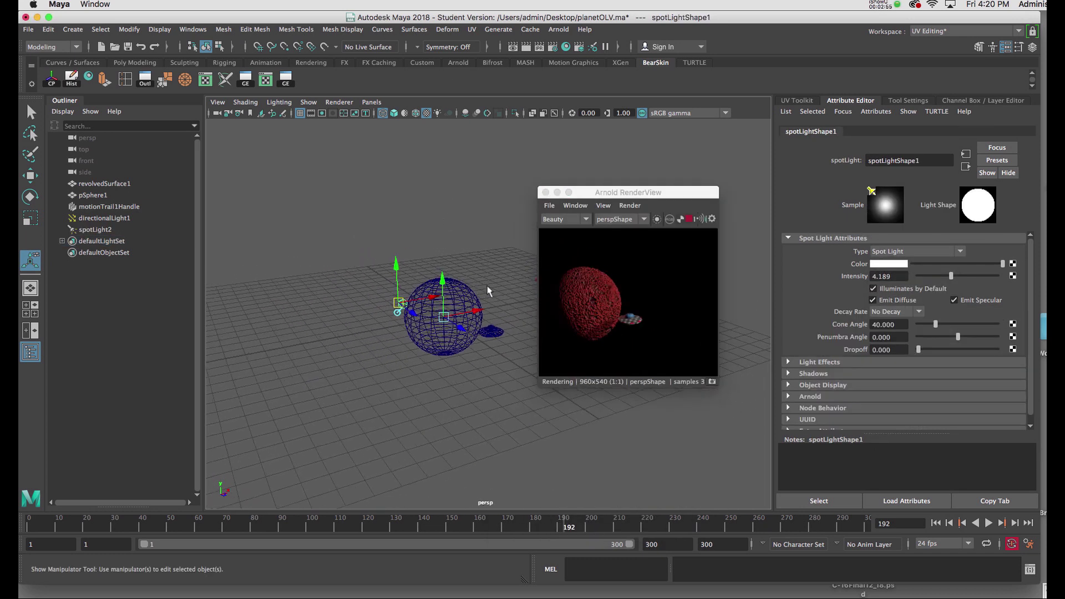
scroll(488, 290, "up", 2)
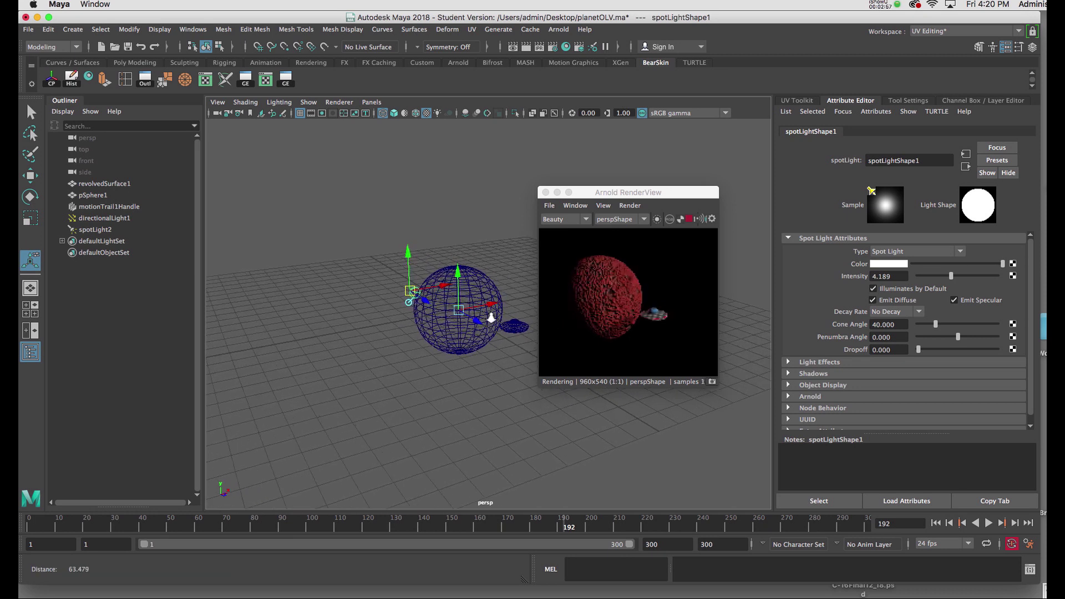
left_click_drag(693, 193, 681, 185)
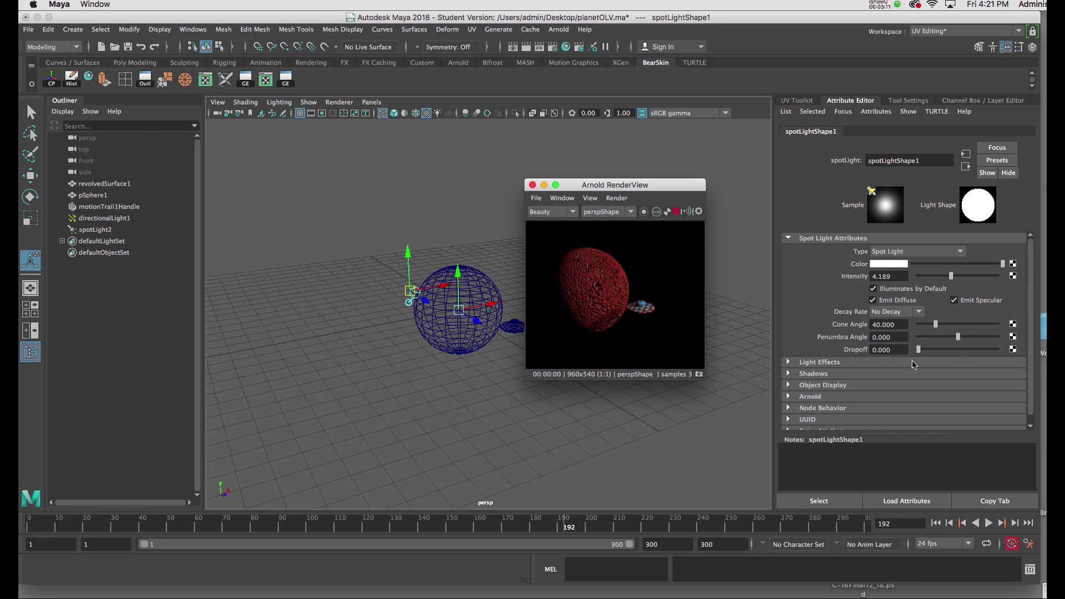
left_click_drag(958, 337, 1007, 339)
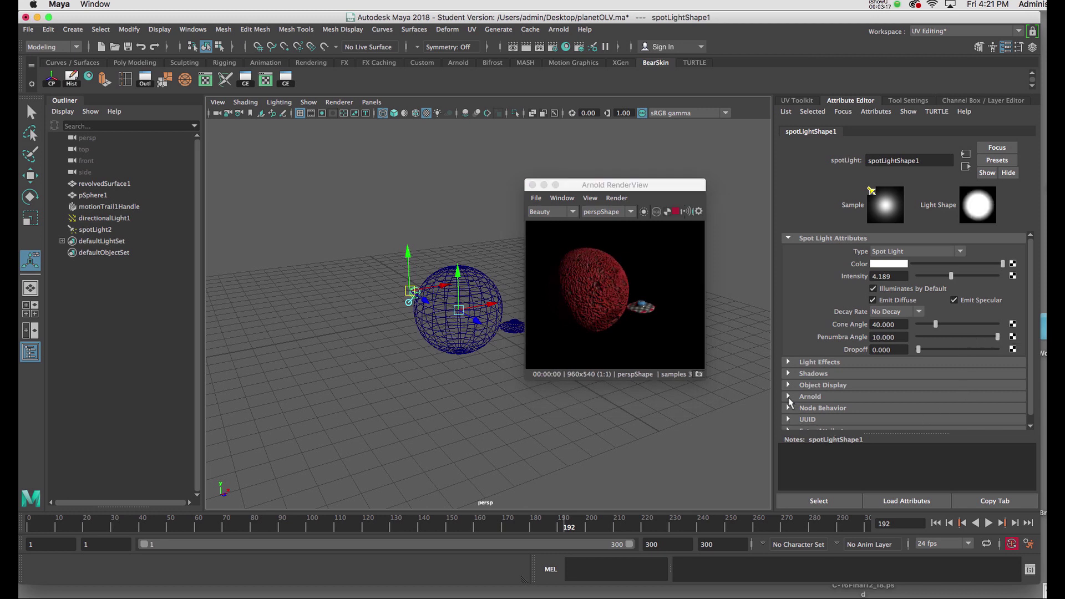
- Give the spot light an Arnold Exposure of 3.5
left_click(789, 397)
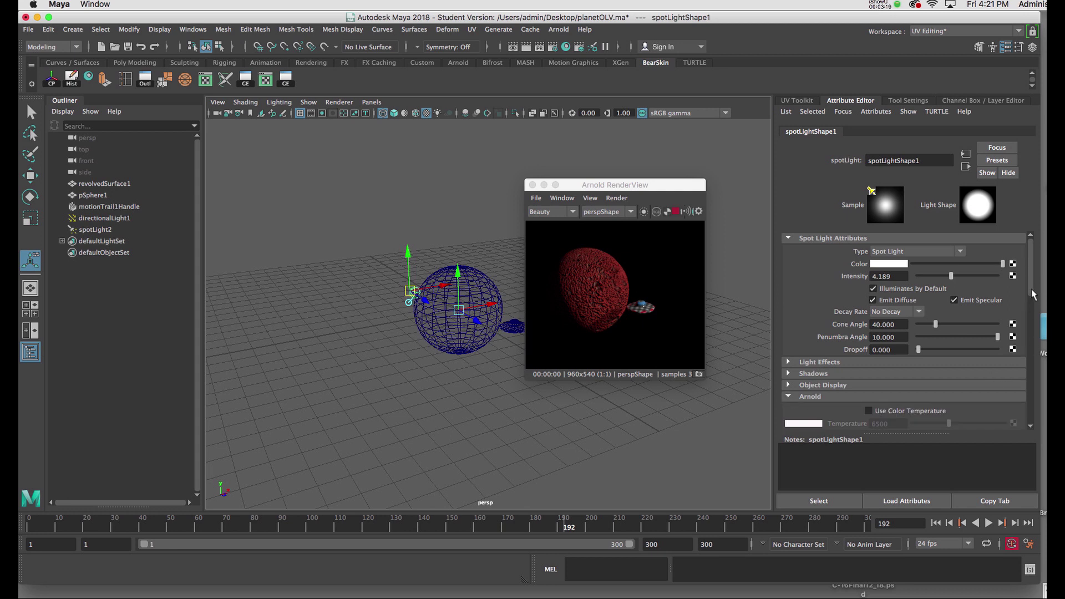
left_click_drag(1031, 288, 1026, 330)
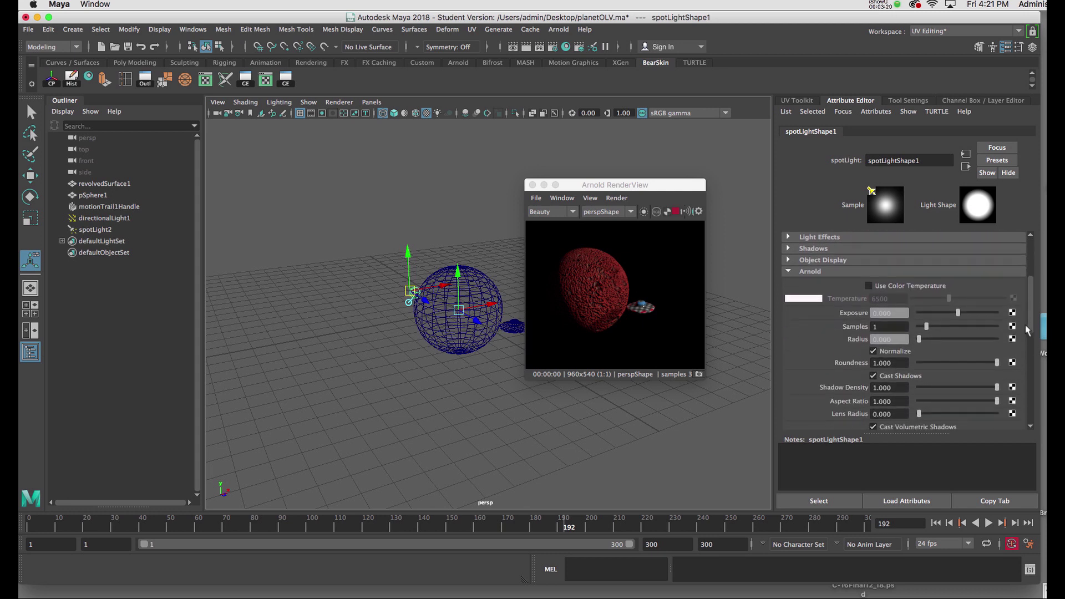
left_click(902, 313)
type("3.5")
key("Return")
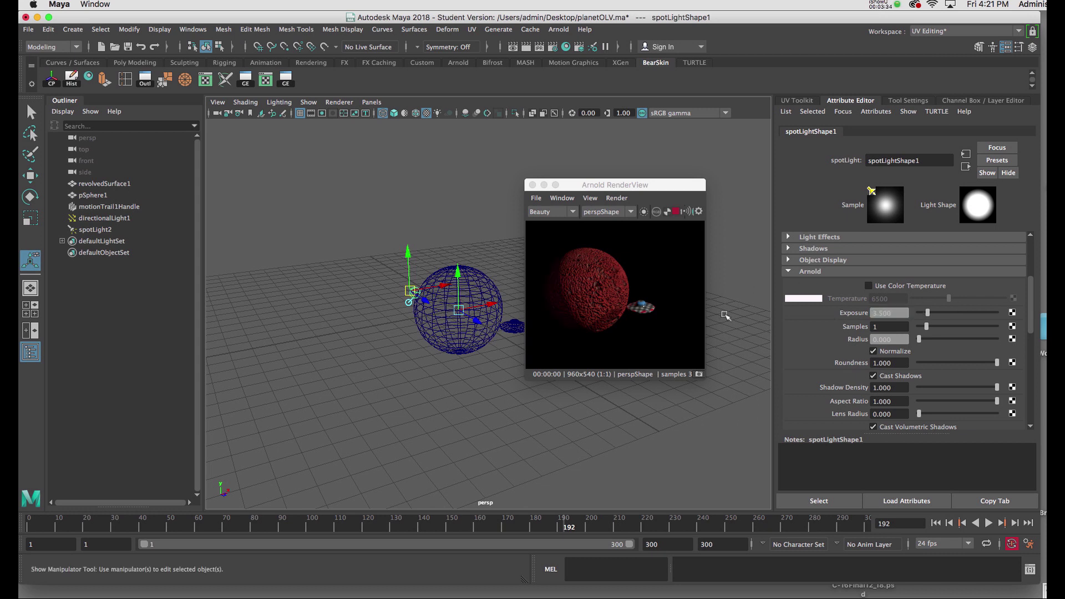
- Dolly closer to the planet and set the spot light's Intensity to 20
left_click_drag(611, 185, 635, 183)
right_click_drag(480, 278, 483, 440, "alt")
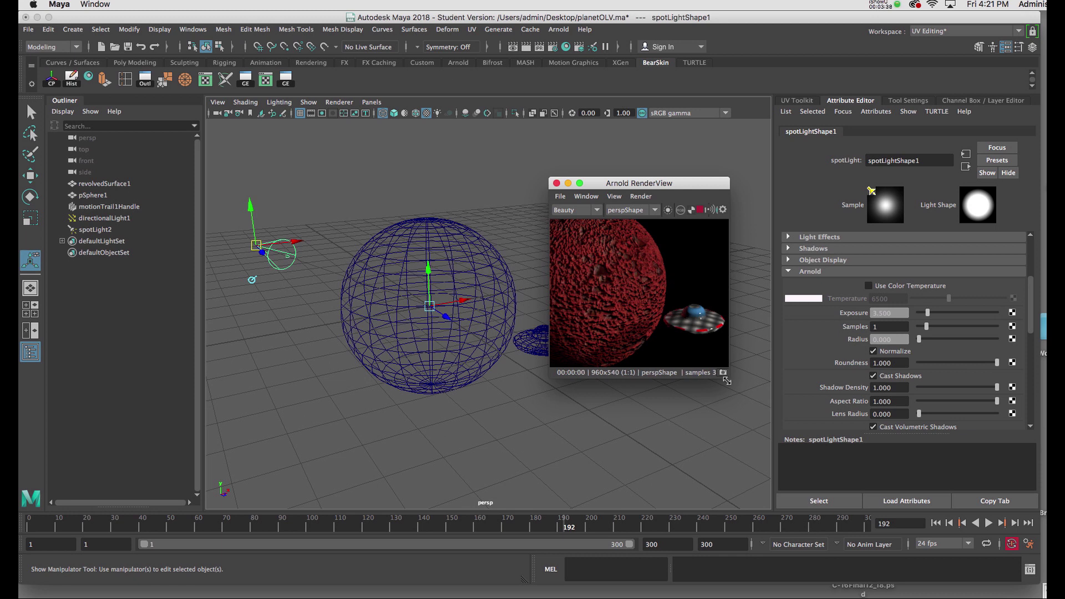
left_click_drag(728, 377, 769, 474)
left_click_drag(638, 184, 625, 159)
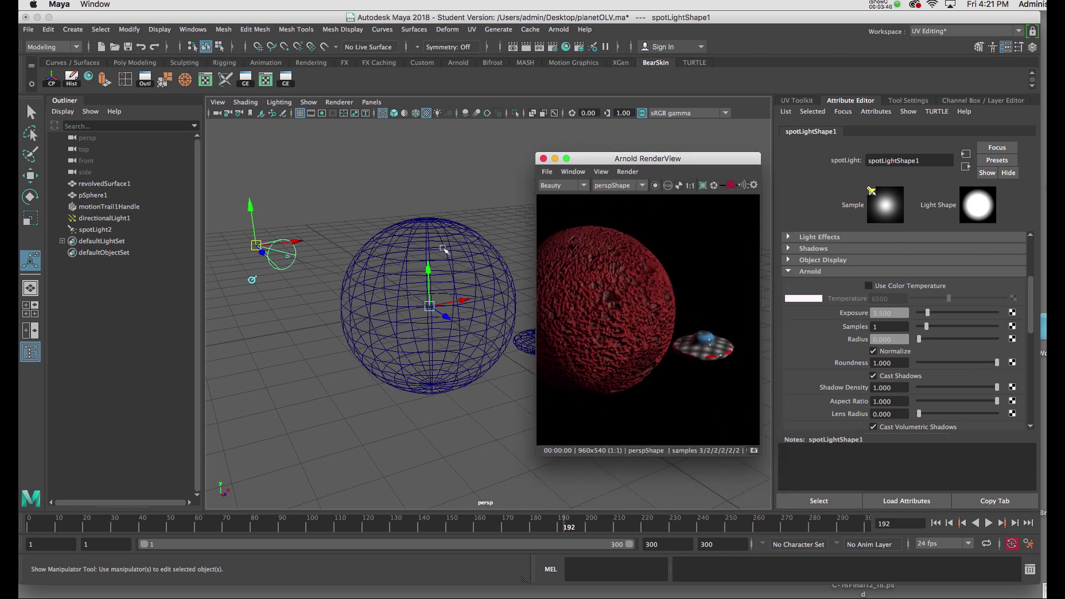
mouse_move(461, 252)
left_mouse_down("alt")
mouse_move(489, 251)
mouse_move(419, 265)
mouse_move(466, 260)
left_mouse_up("alt")
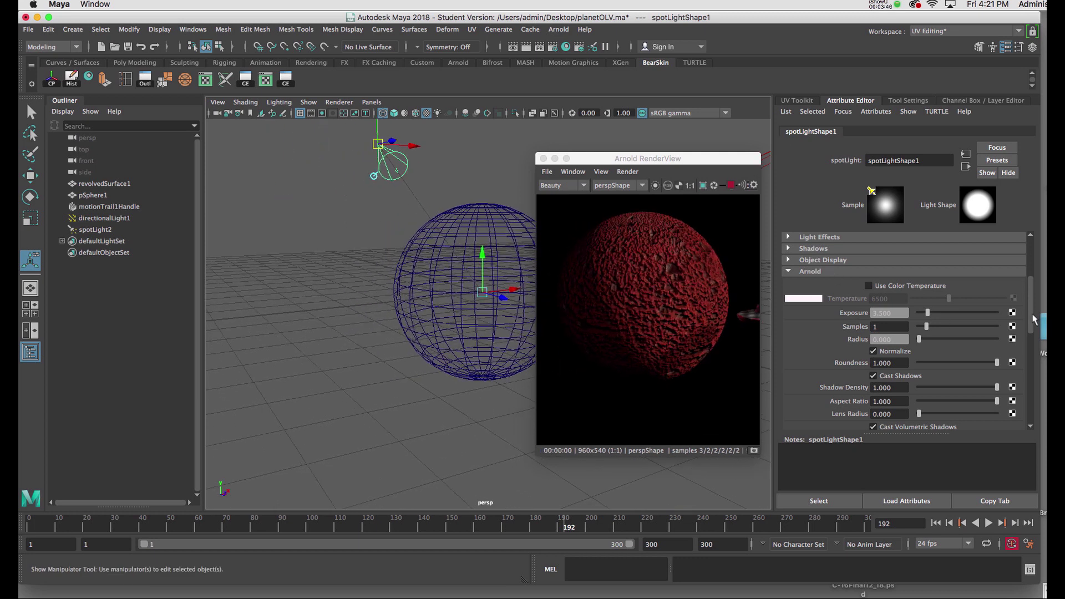
left_click_drag(1033, 319, 1029, 247)
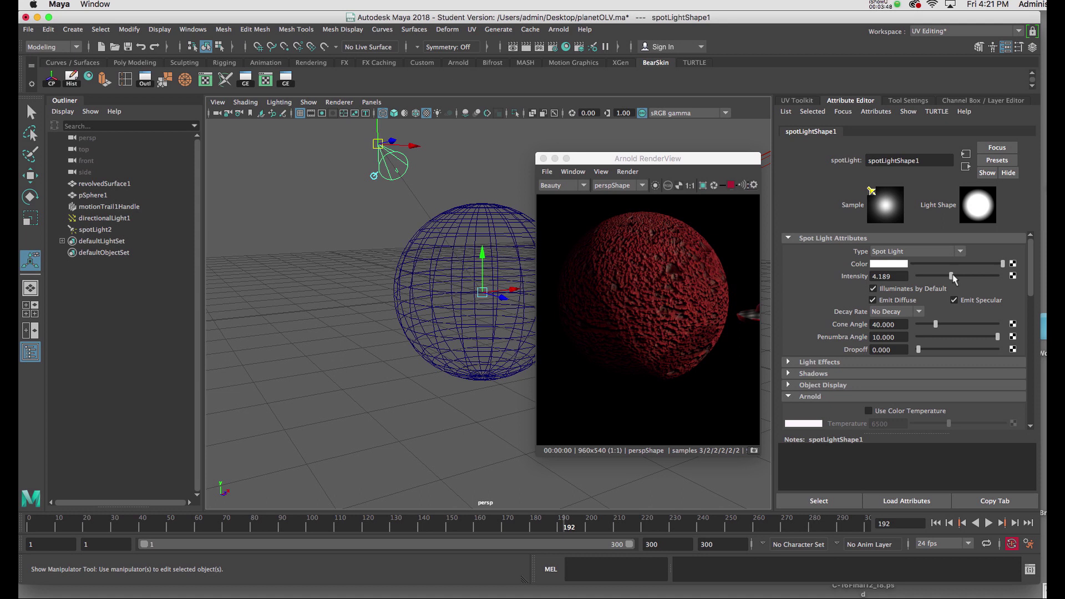
left_click_drag(952, 276, 997, 276)
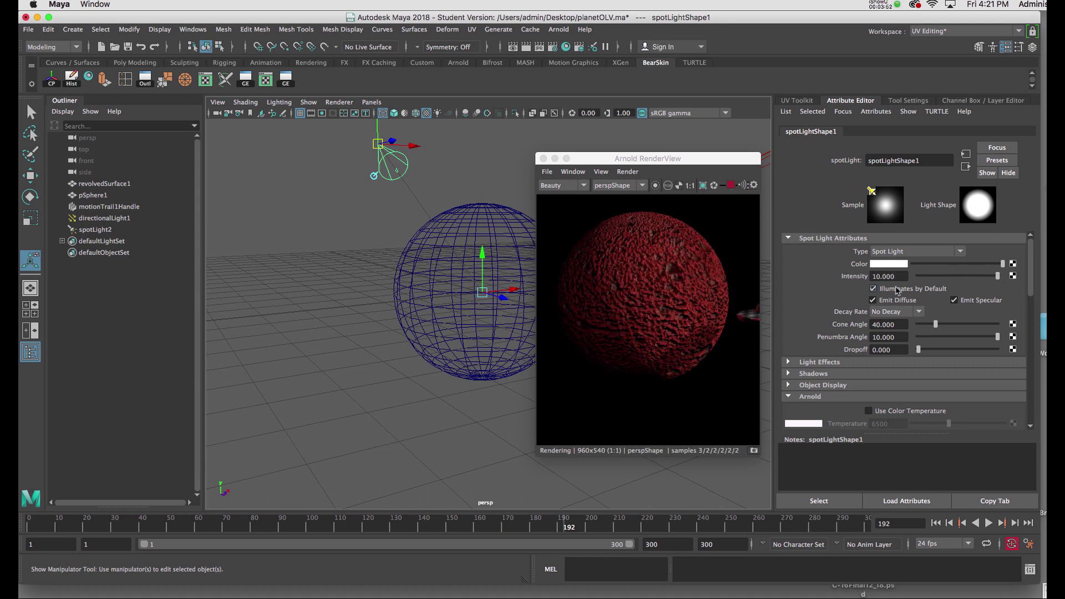
left_click_drag(895, 276, 843, 278)
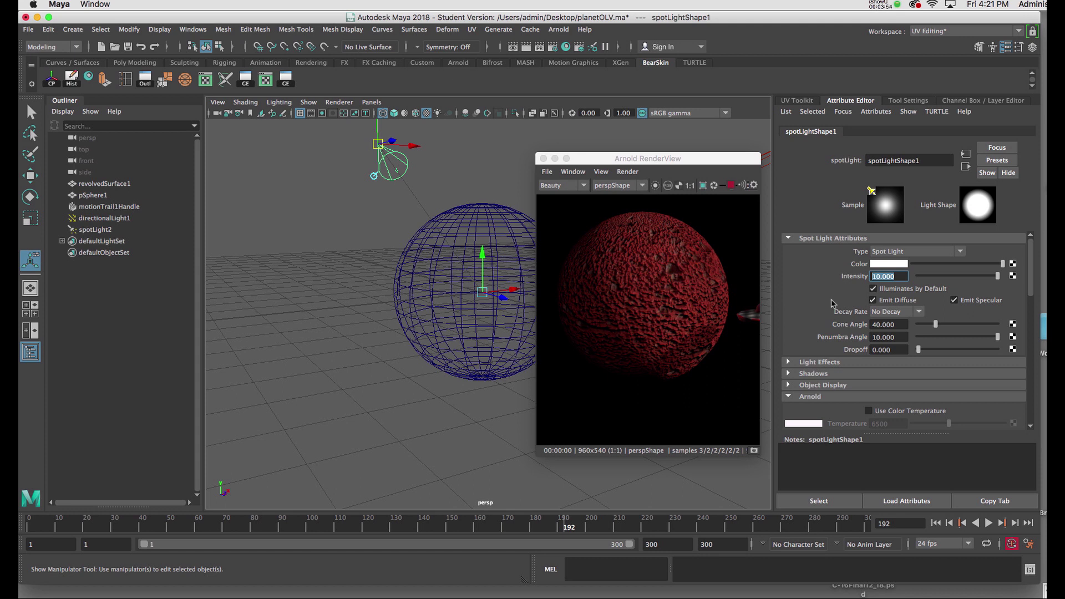
type("20")
key("Return")
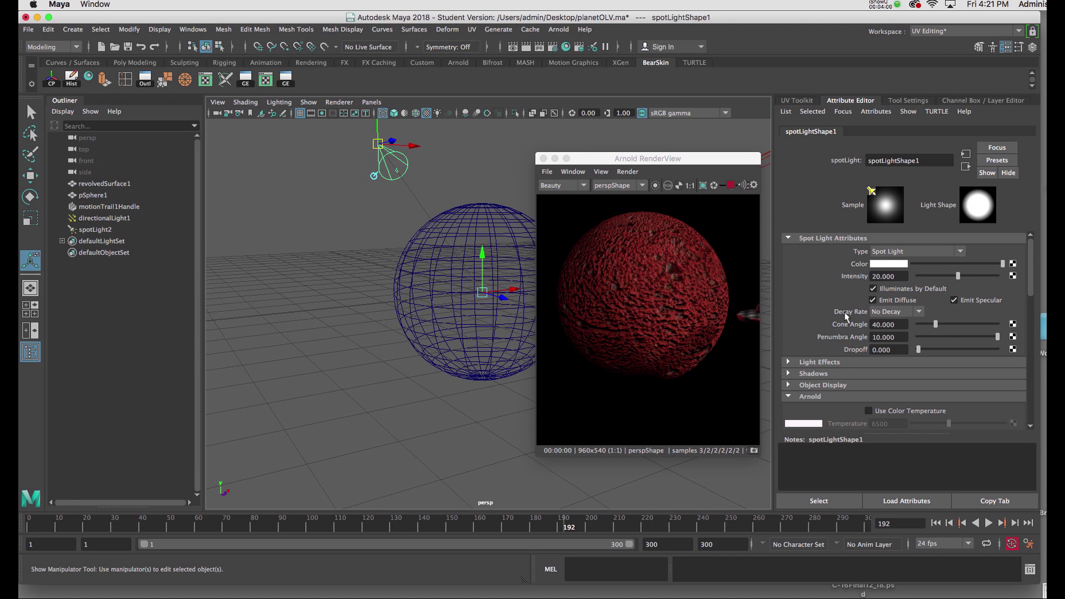
- Colour the spot light yellow from Color History and raise its intensity to 32.647
left_click(894, 265)
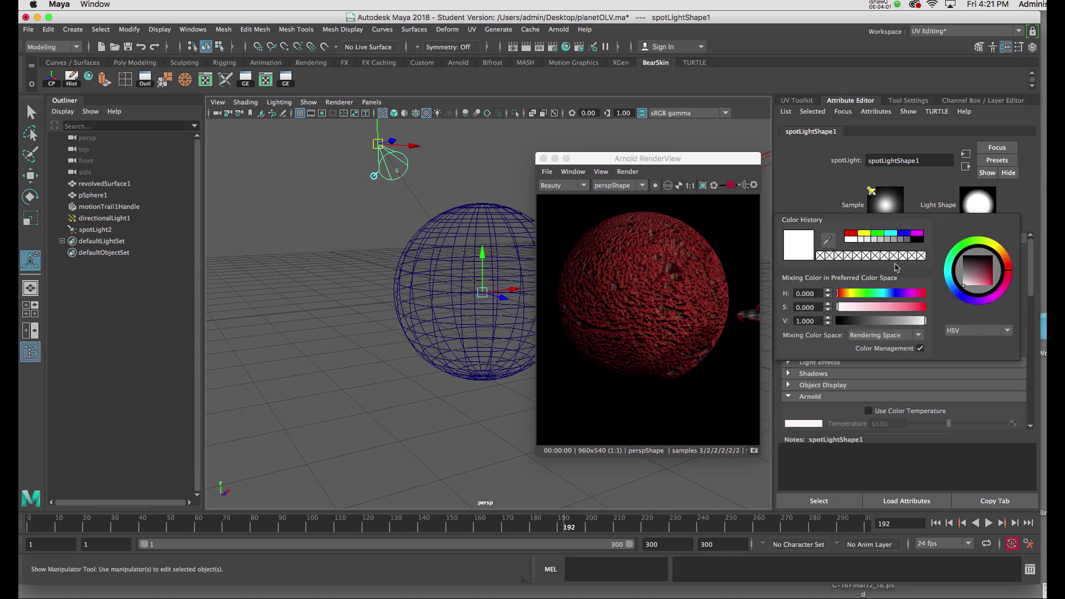
left_click(865, 234)
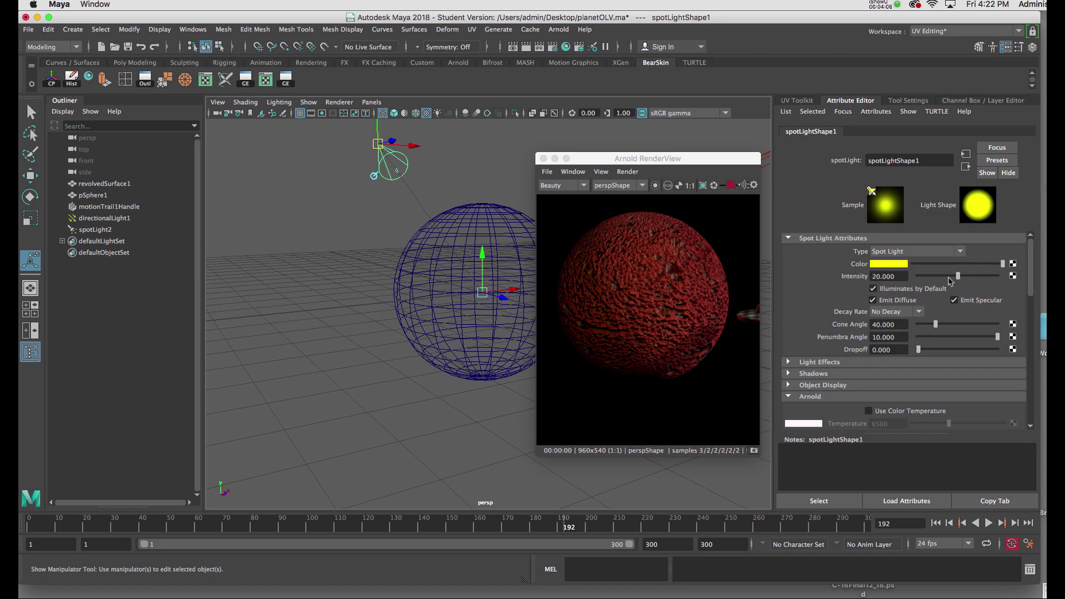
left_click_drag(957, 276, 970, 276)
left_click_drag(971, 276, 982, 277)
left_click_drag(504, 291, 427, 394, "alt")
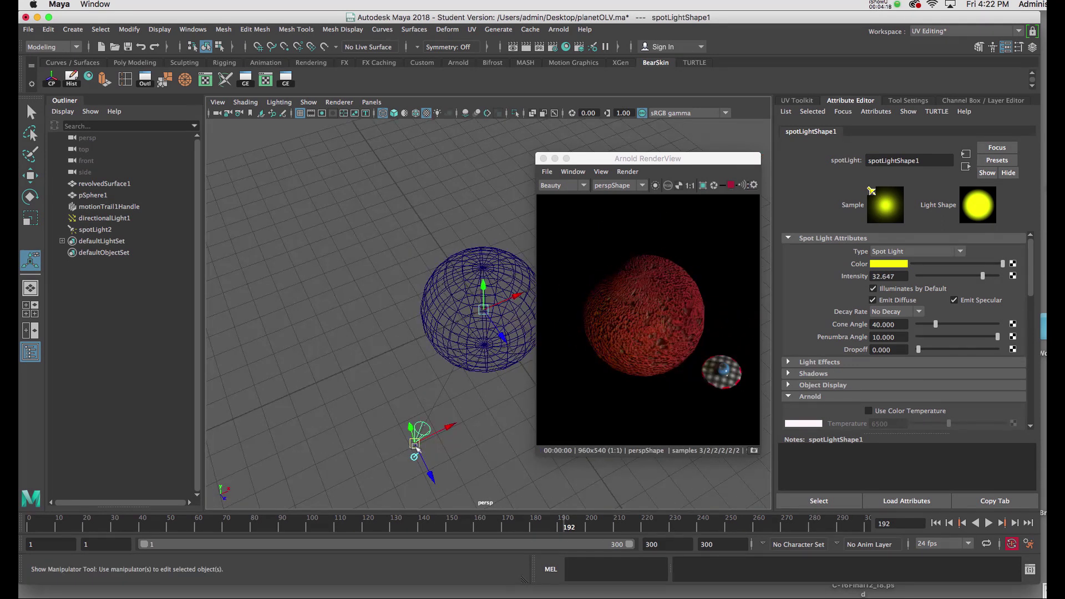
right_click_drag(417, 446, 351, 254, "alt")
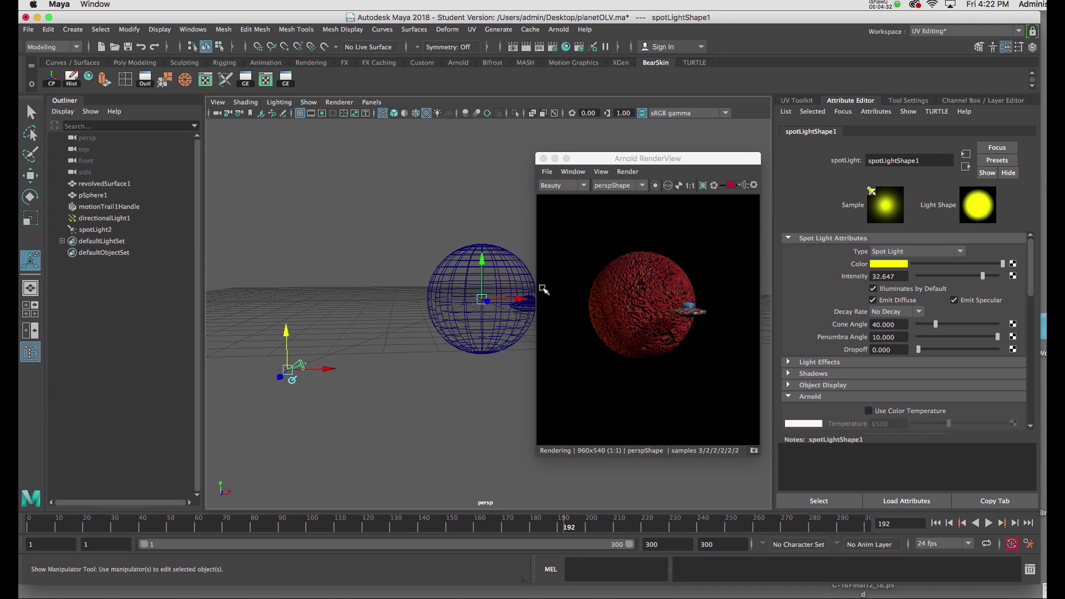